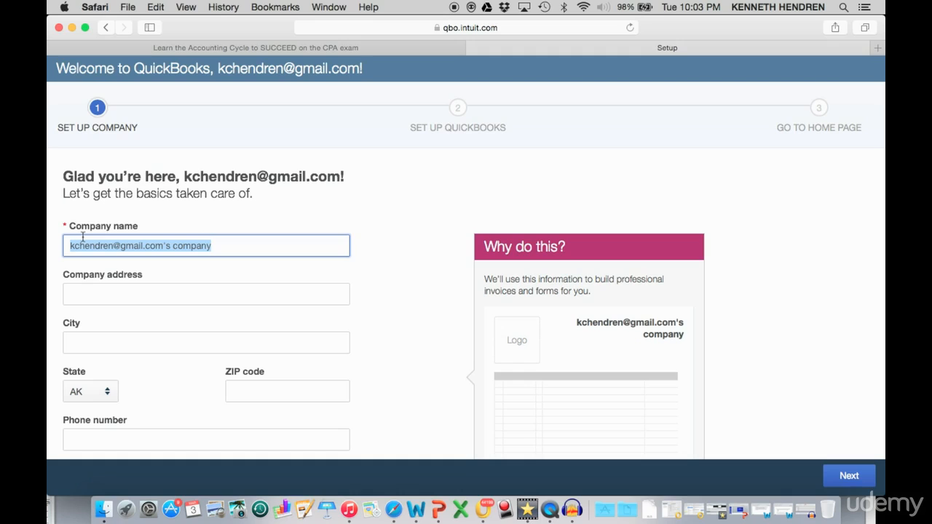
Enter "sample company for class" as the company name in the company setup form.
type("ple company for claa")
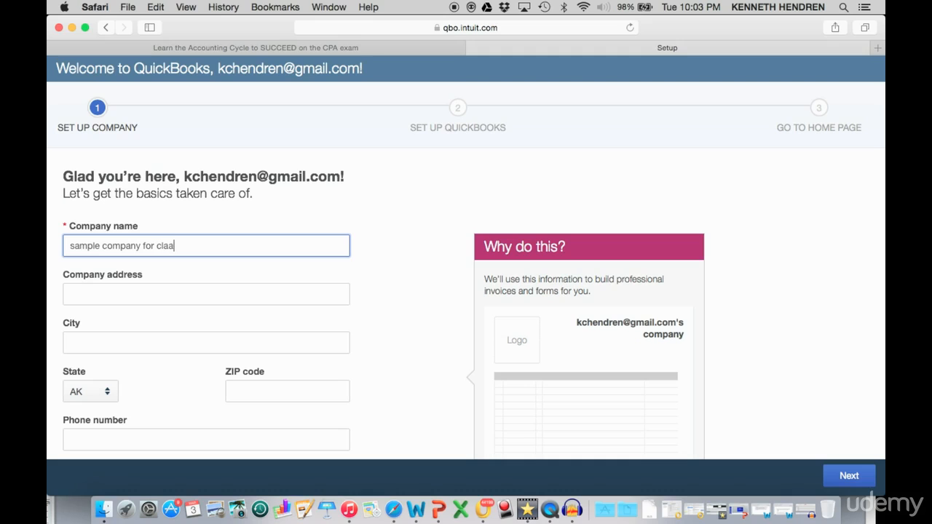
key("BackSpace")
type("ss")
scroll(133, 333, "down", 2)
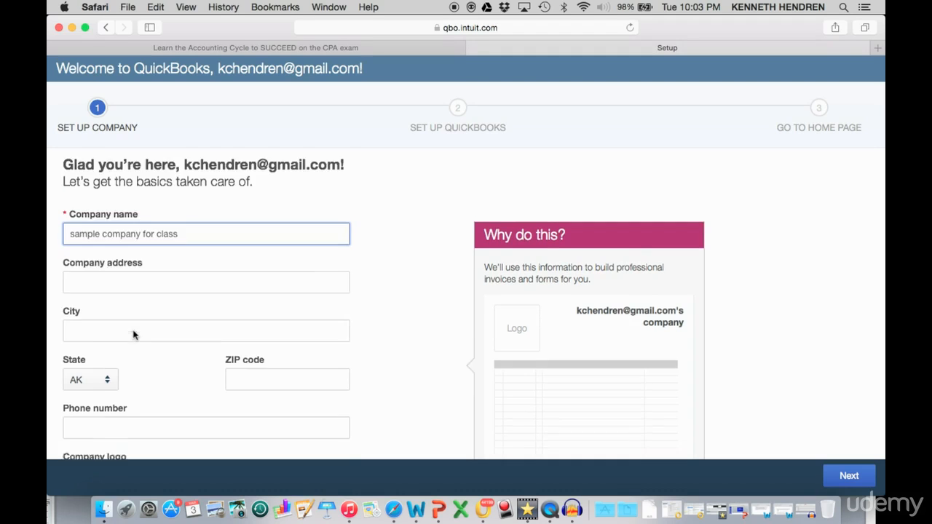
left_click(389, 206)
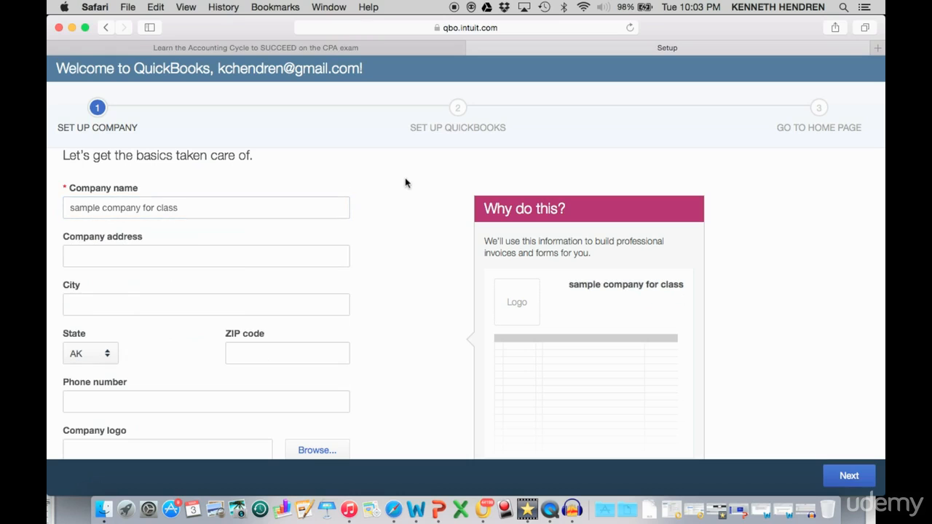
Look over the remaining company setup fields and leave the setup without saving.
scroll(428, 248, "down", 1)
scroll(428, 248, "down", 1)
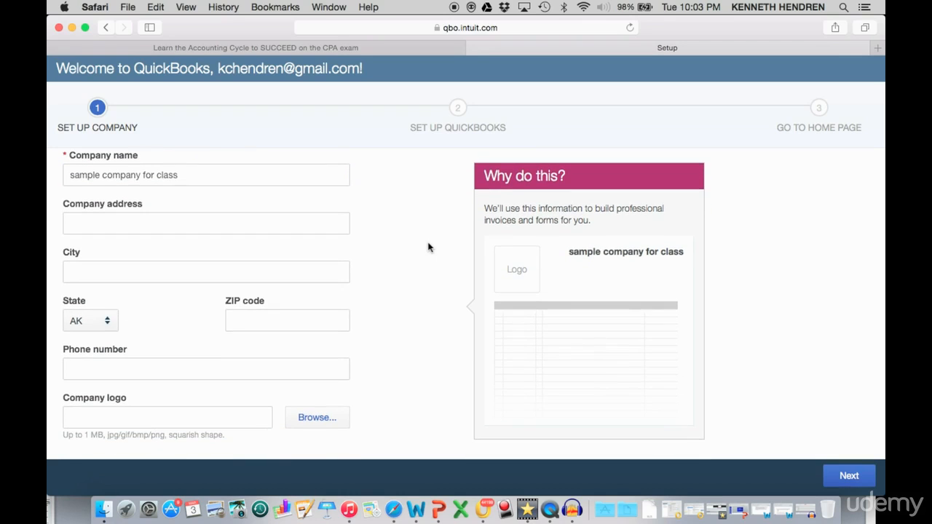
scroll(429, 248, "up", 4)
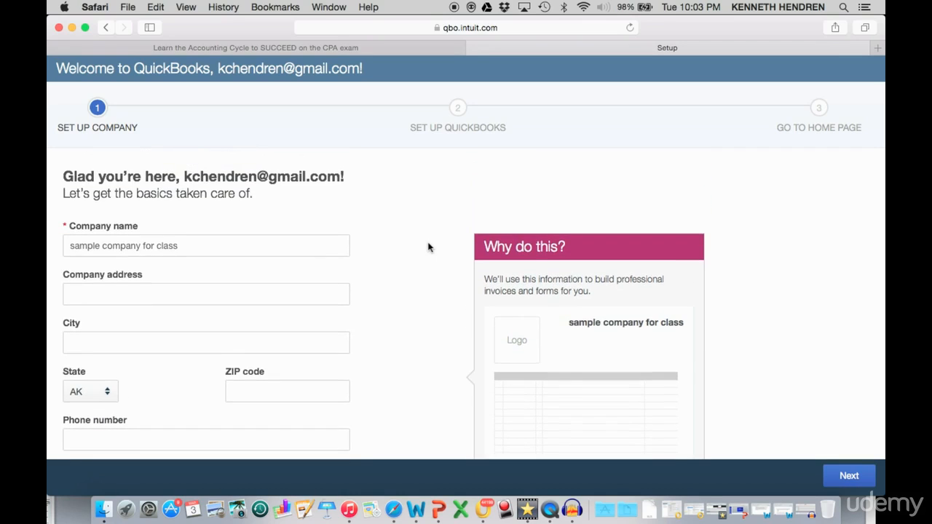
scroll(428, 248, "down", 2)
scroll(428, 247, "up", 2)
key("Escape")
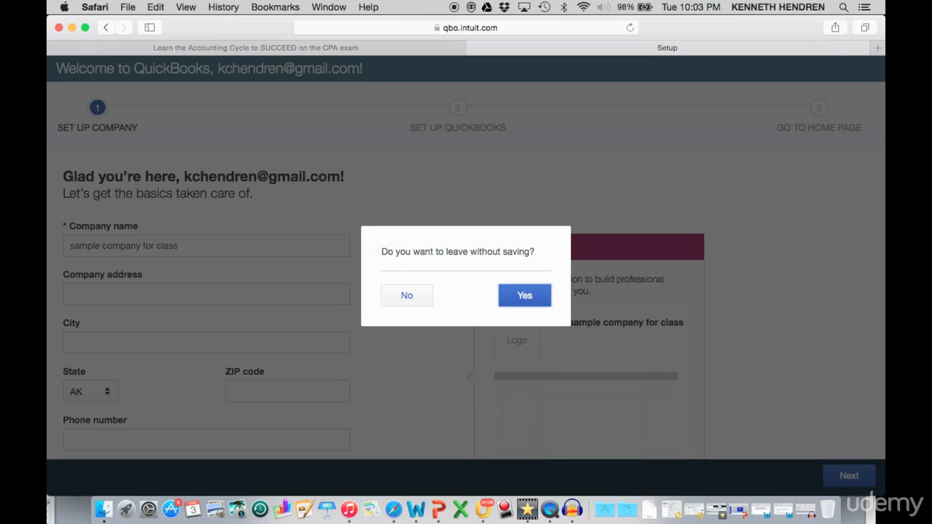
left_click(497, 301)
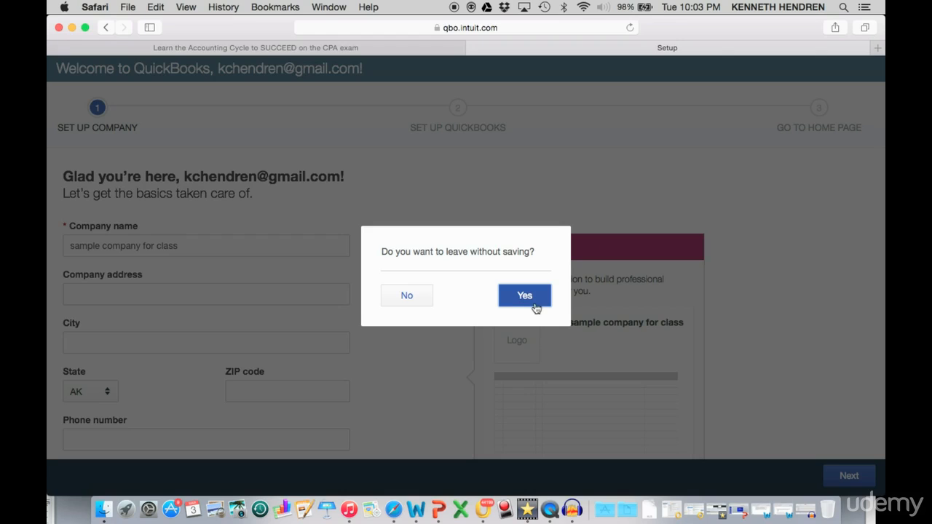
Open the company's Chart of Accounts and look through the default account list.
scroll(572, 226, "down", 2)
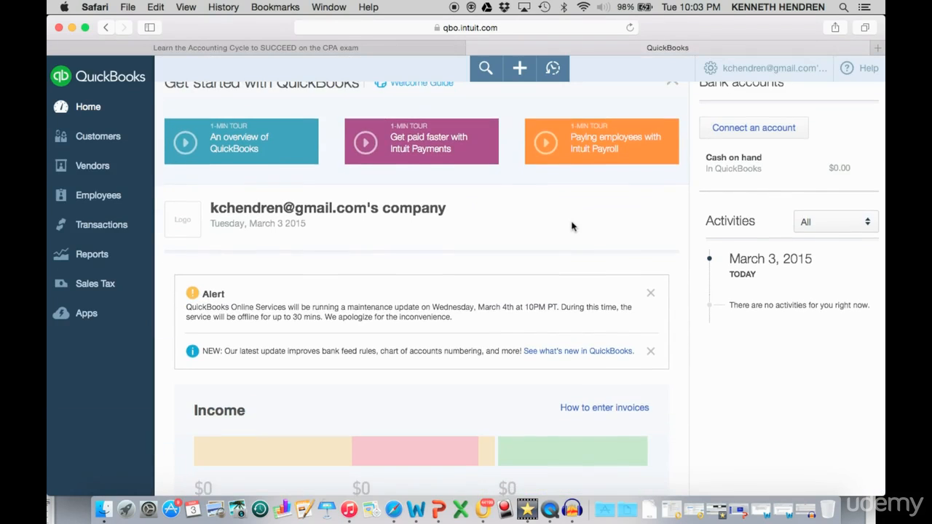
scroll(572, 227, "up", 2)
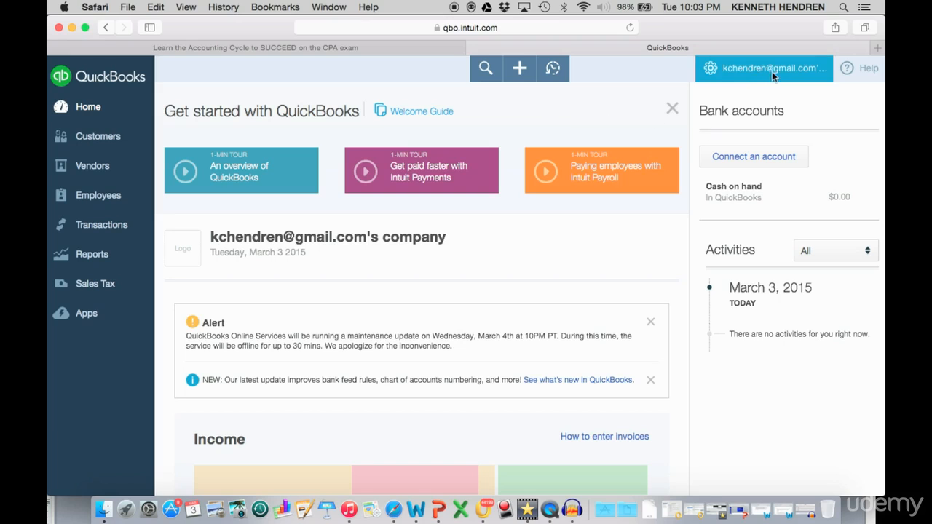
left_click(721, 67)
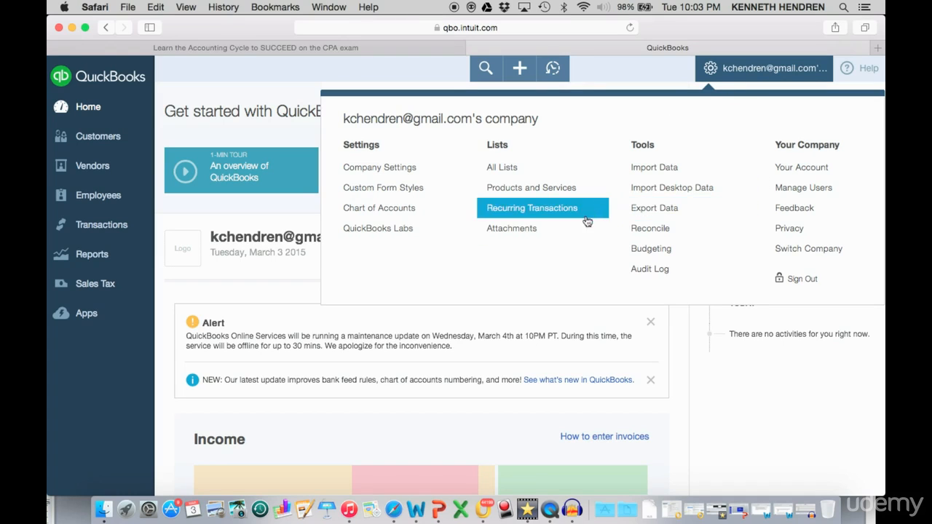
left_click(377, 211)
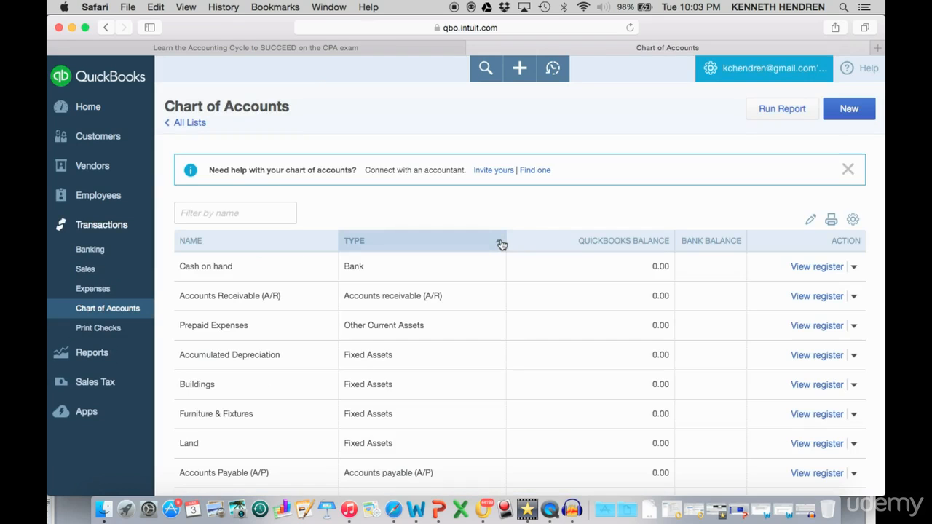
scroll(491, 290, "down", 4)
scroll(491, 290, "down", 7)
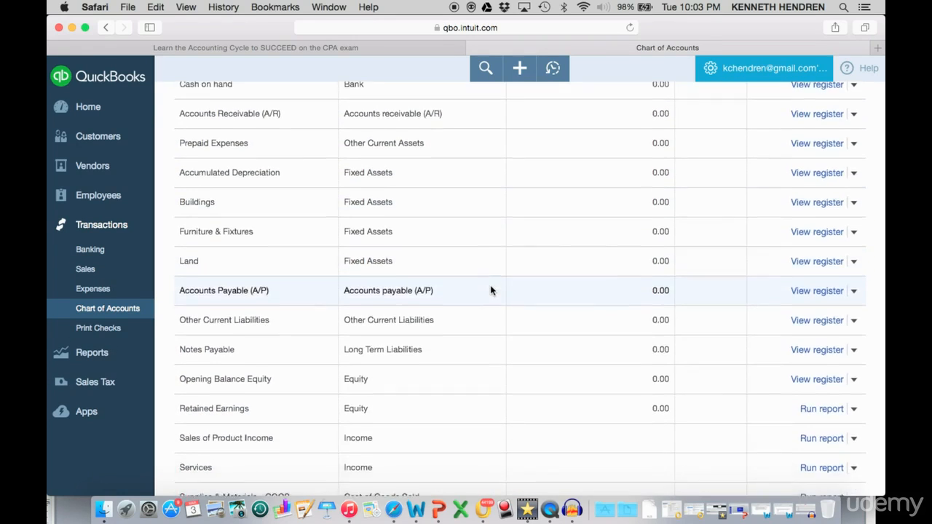
scroll(490, 290, "down", 3)
scroll(491, 290, "up", 13)
scroll(491, 287, "down", 2)
scroll(495, 284, "up", 2)
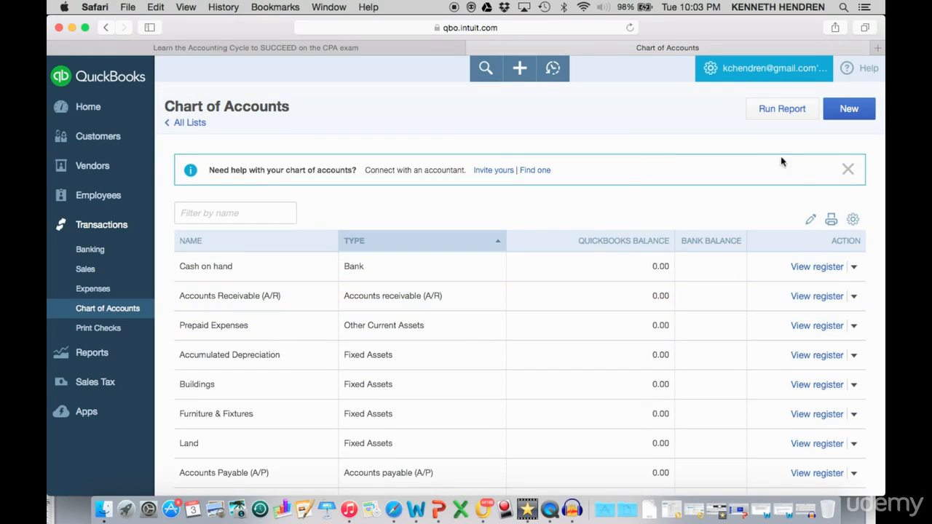
Create and save a new account with category type Expenses and detail type Supplies & Materials.
left_click(849, 108)
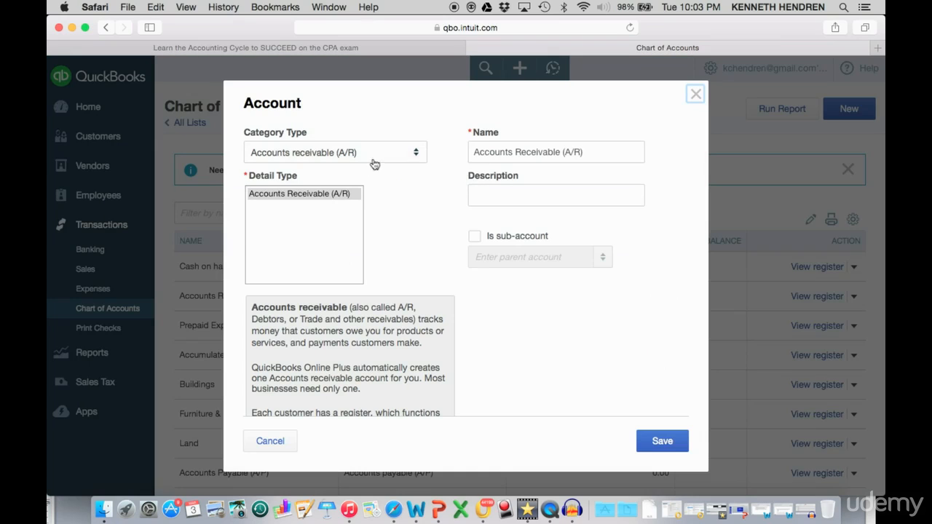
left_click(417, 153)
scroll(369, 277, "down", 2)
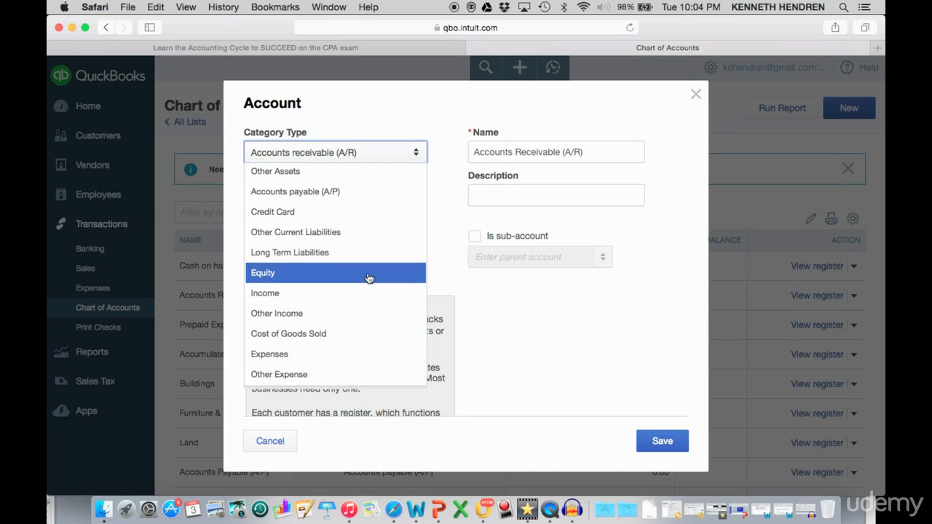
left_click(296, 355)
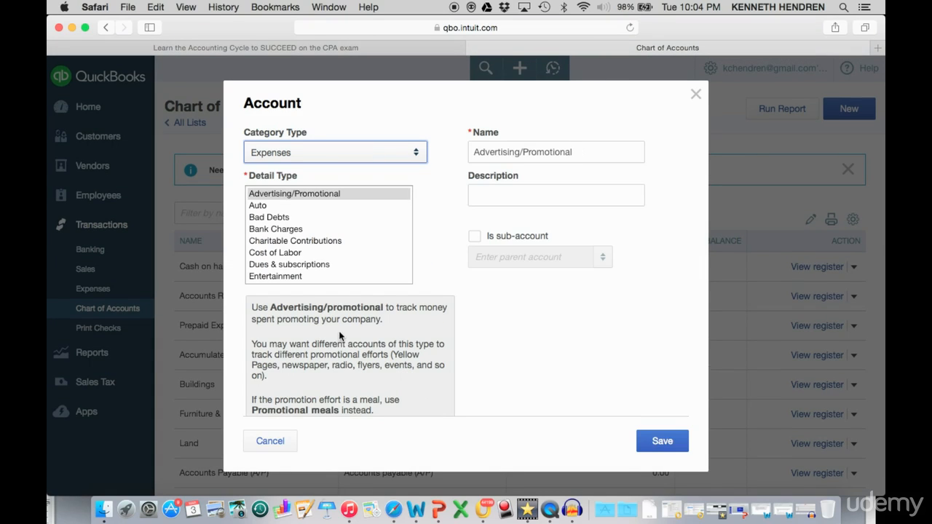
scroll(335, 265, "down", 5)
scroll(335, 266, "down", 3)
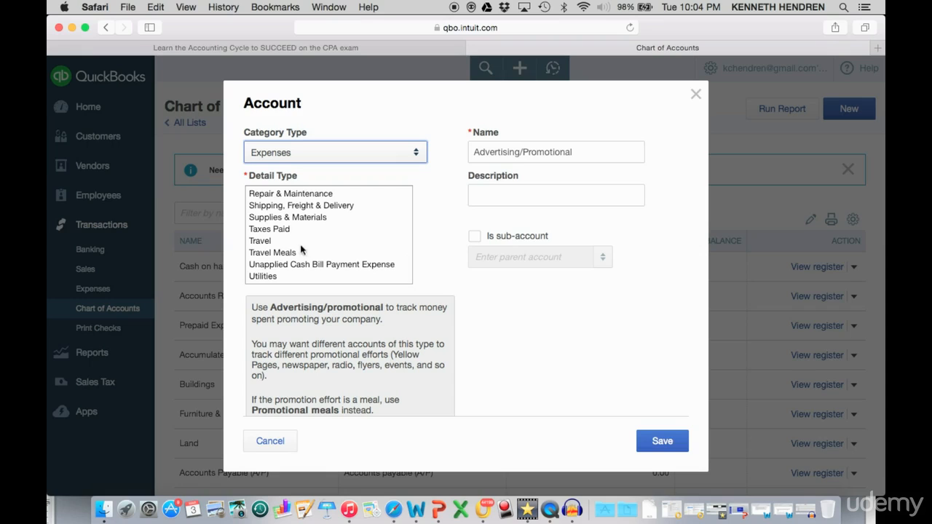
left_click(284, 219)
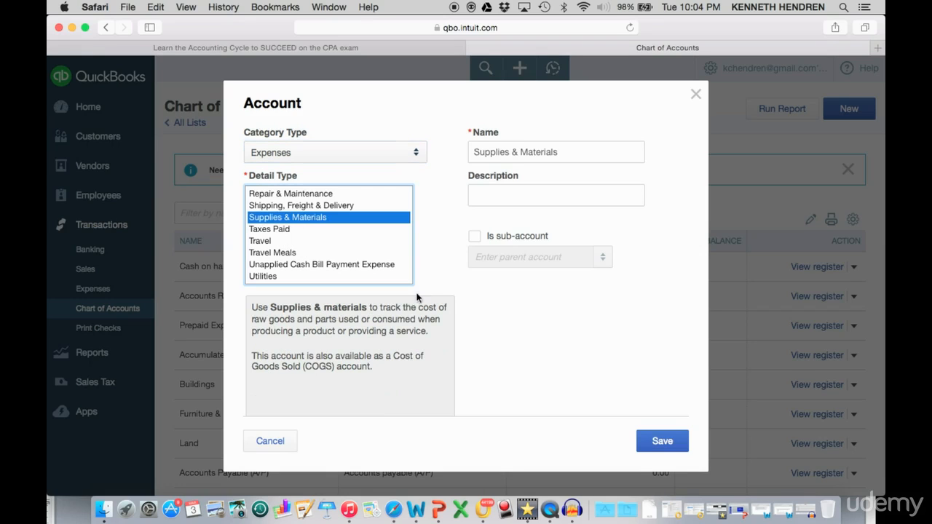
left_click(662, 441)
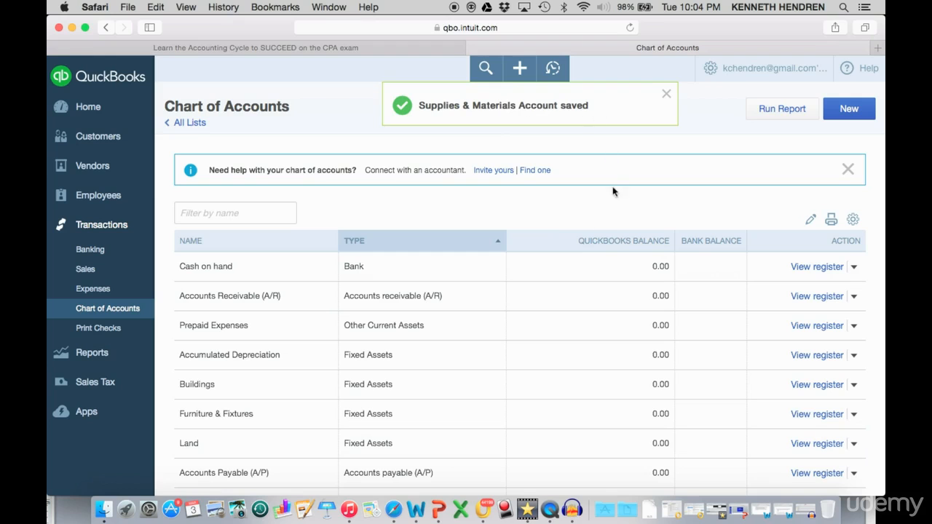
Examine the names and types in the chart of accounts, from bank and assets through liabilities and equity to expenses.
scroll(521, 312, "down", 10)
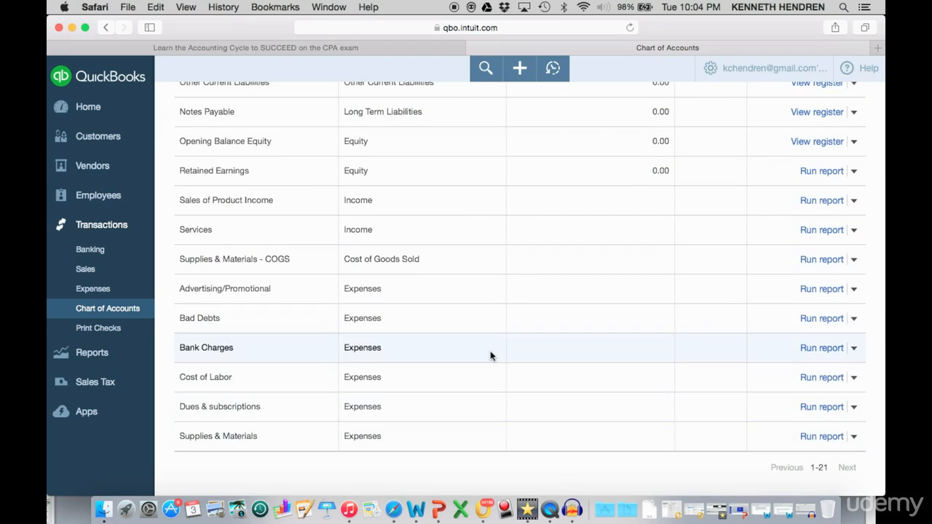
scroll(491, 356, "up", 5)
scroll(491, 356, "up", 5)
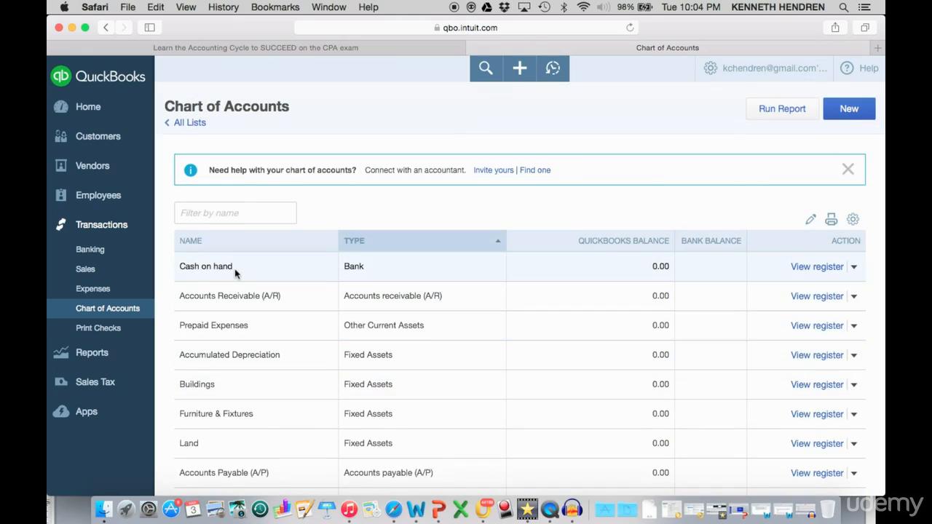
scroll(235, 273, "down", 1)
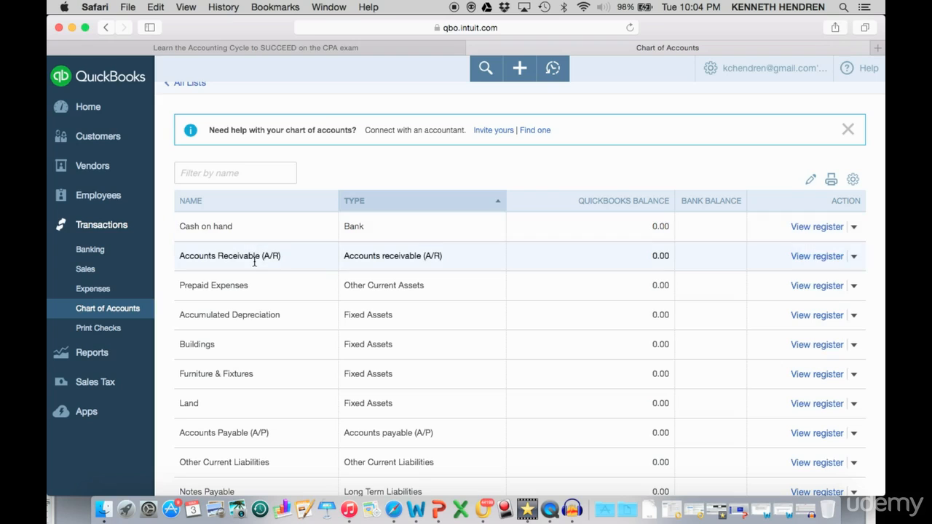
scroll(251, 294, "down", 1)
scroll(252, 293, "down", 3)
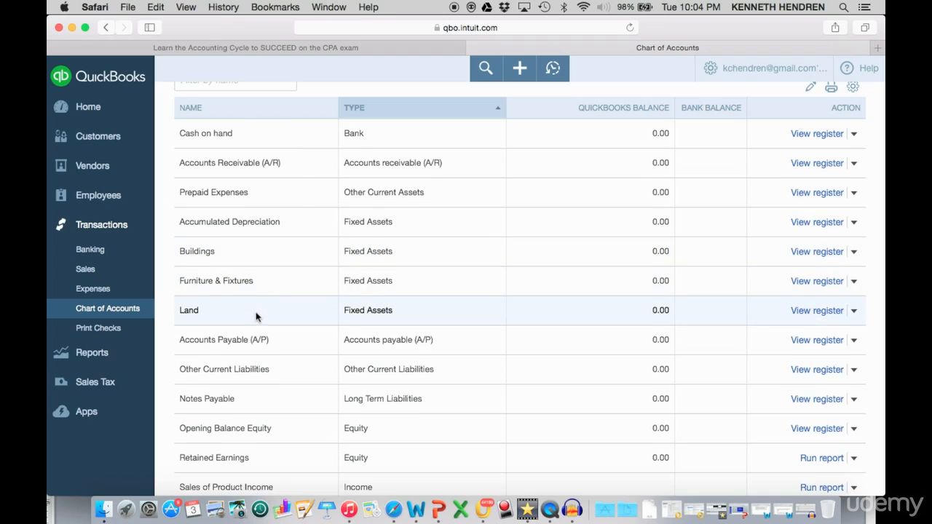
scroll(257, 317, "down", 5)
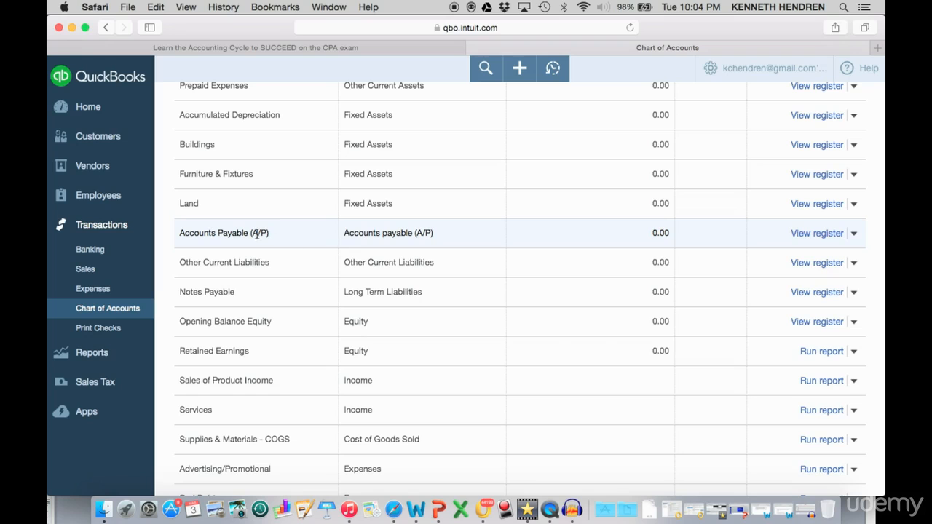
scroll(254, 252, "down", 3)
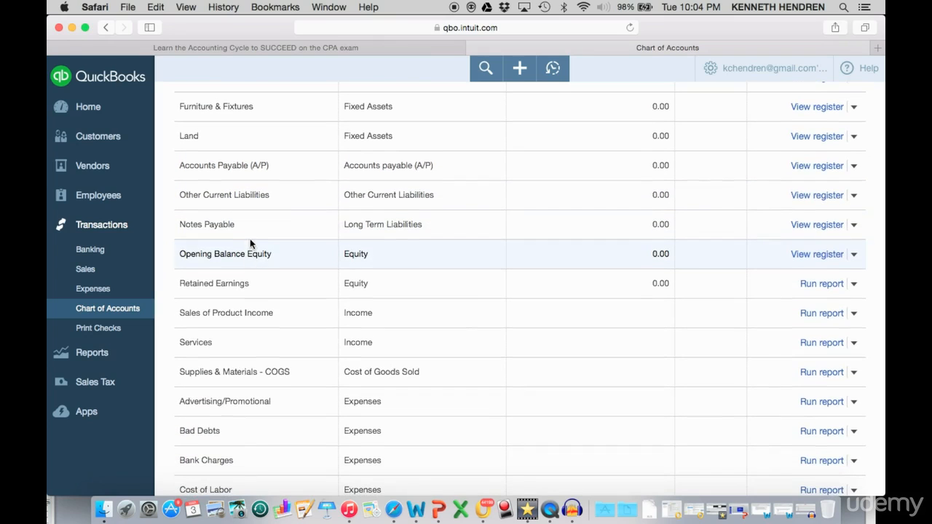
scroll(253, 237, "down", 2)
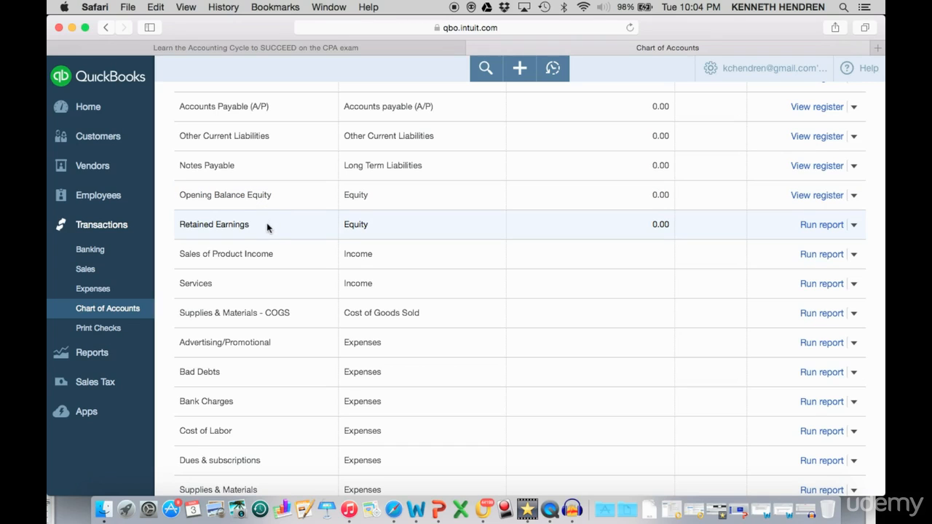
scroll(265, 264, "down", 2)
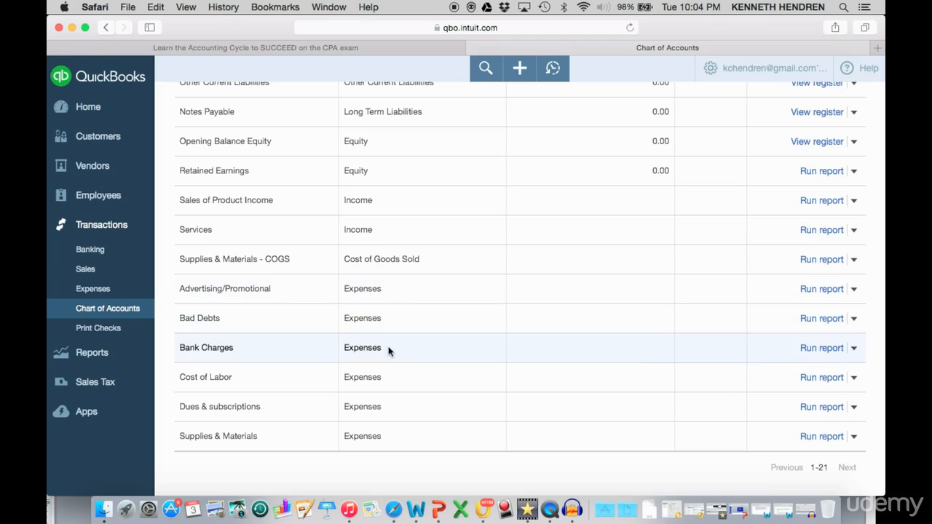
scroll(421, 284, "up", 10)
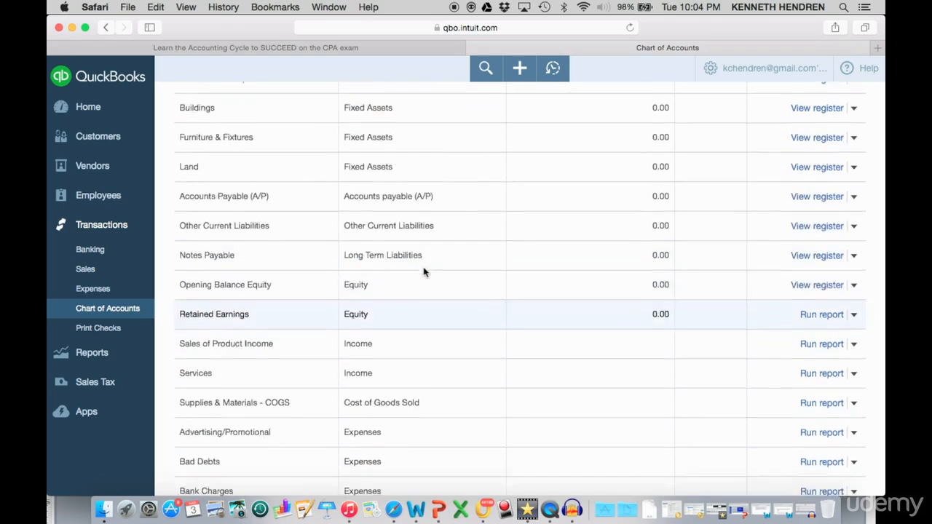
scroll(424, 273, "up", 2)
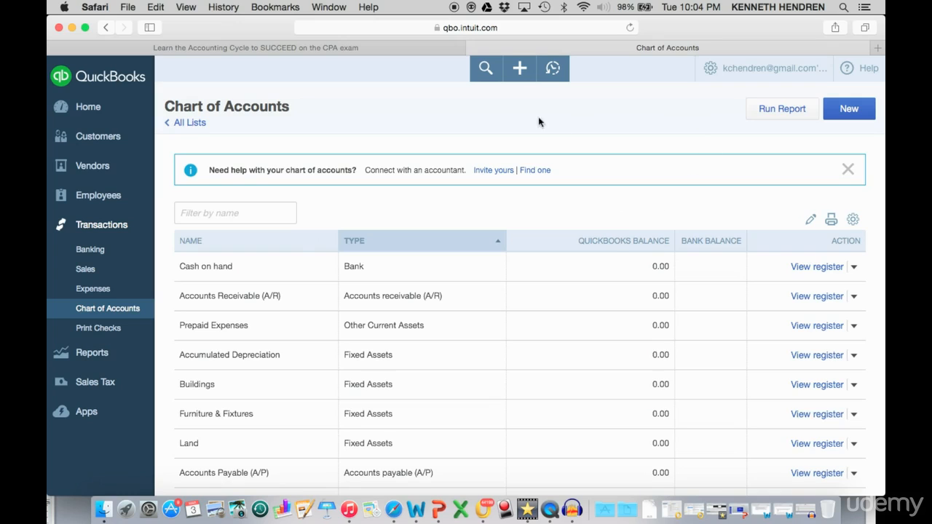
Create a journal entry with Furniture & Fixtures debited 10,000 on line 1, described as "buy furniture and fixtures for new office".
left_click(520, 69)
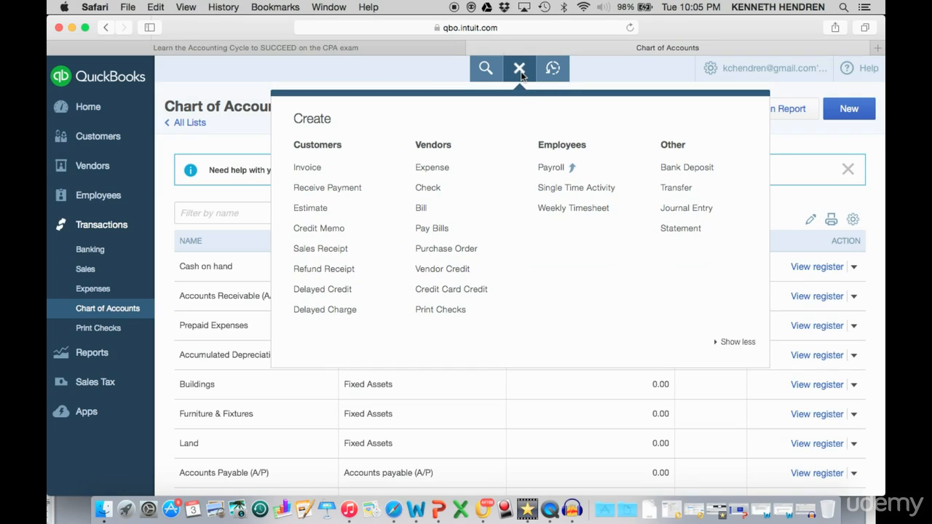
left_click(692, 214)
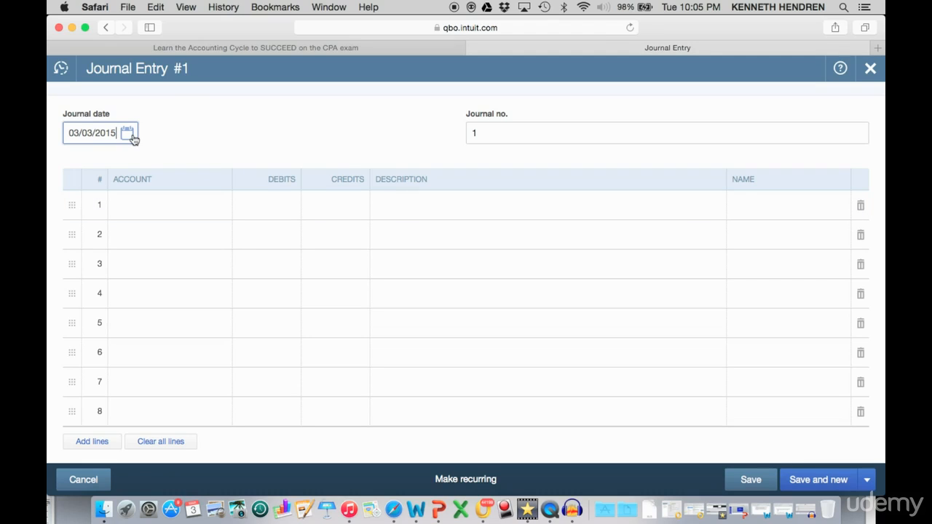
left_click(144, 210)
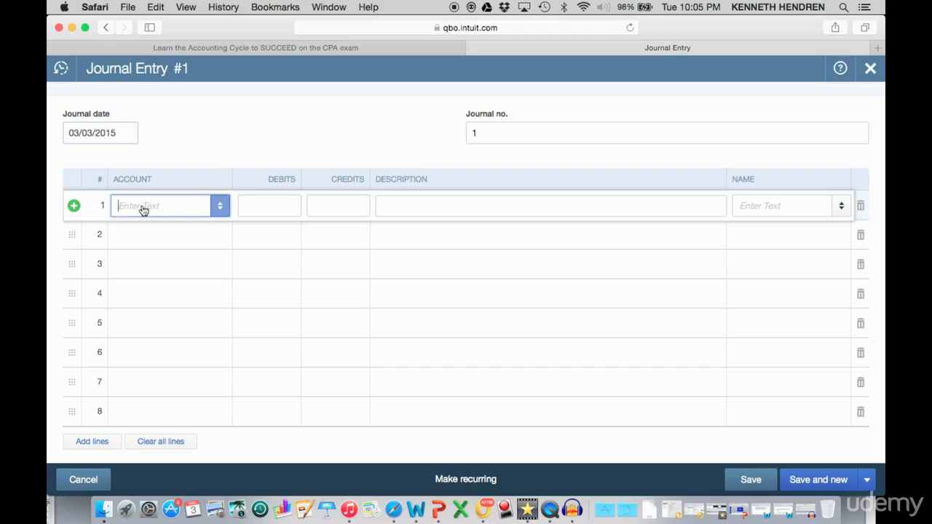
left_click(221, 213)
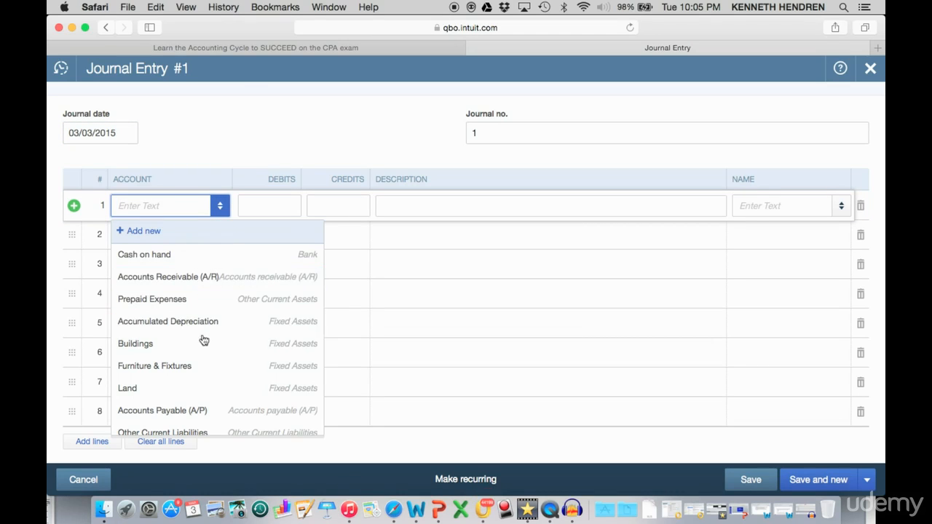
left_click(177, 370)
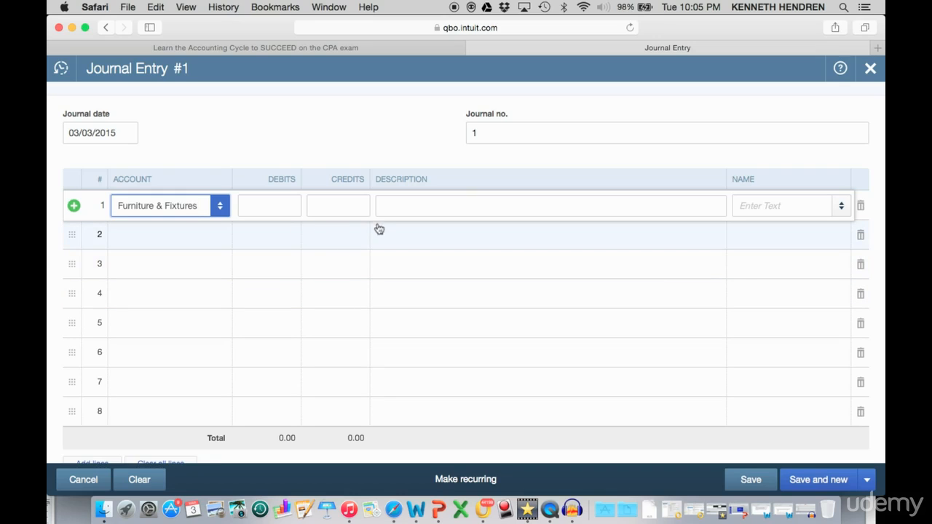
left_click(282, 205)
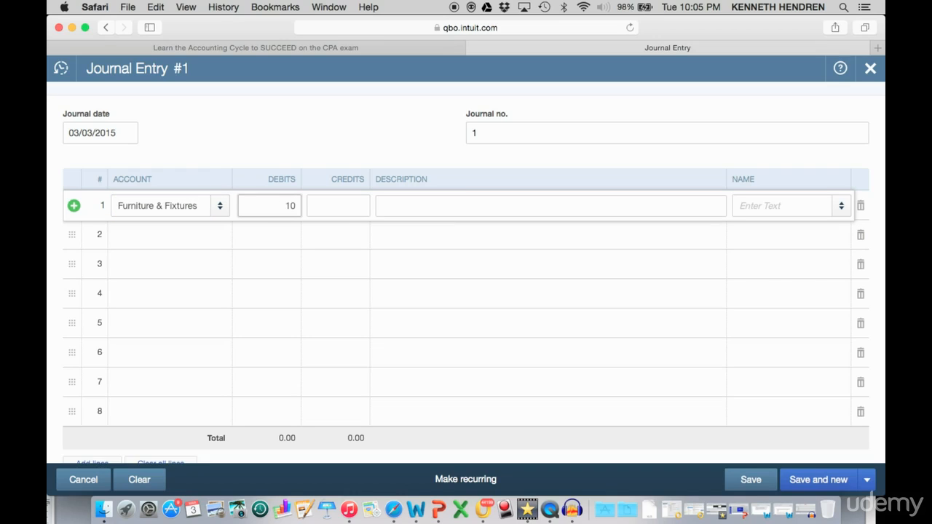
left_click(380, 211)
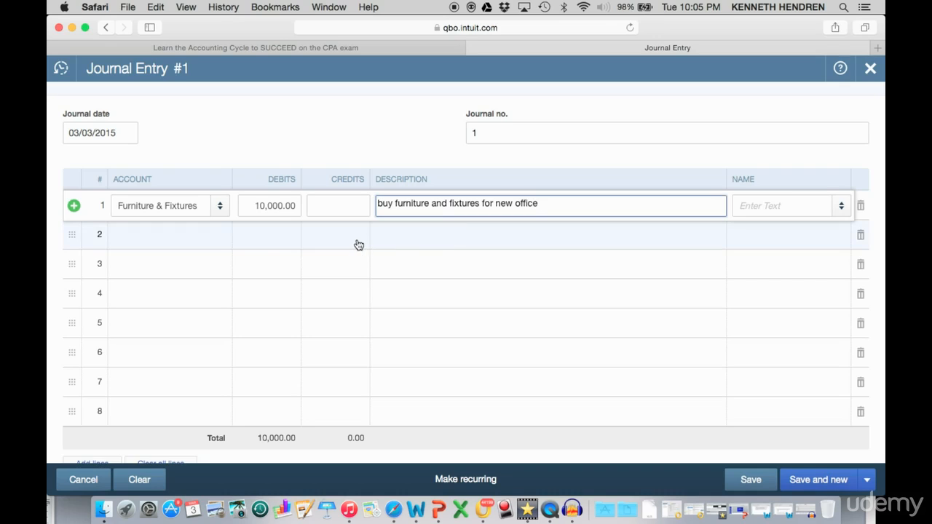
Add Cash on hand as the second line with a 3,000 credit and try to save the journal entry.
left_click(165, 240)
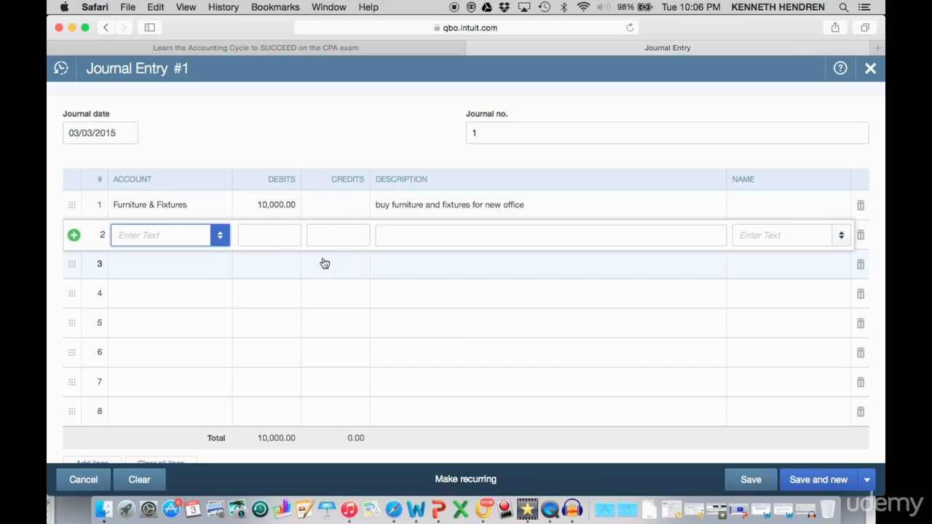
left_click(220, 235)
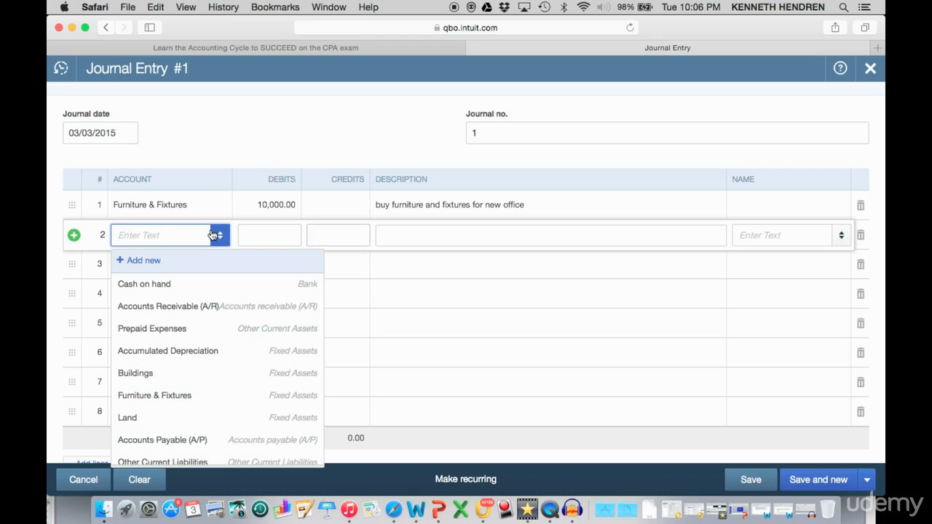
left_click(176, 285)
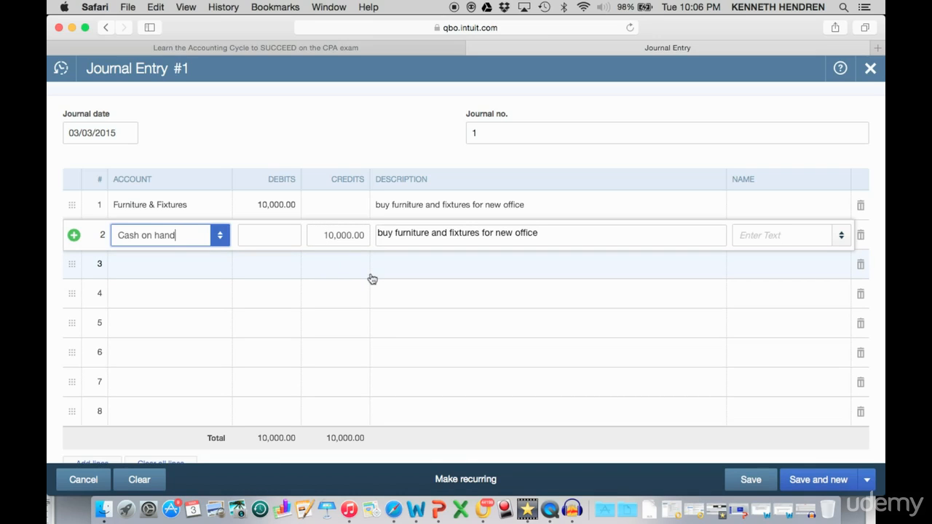
left_click_drag(321, 235, 375, 245)
type("3000")
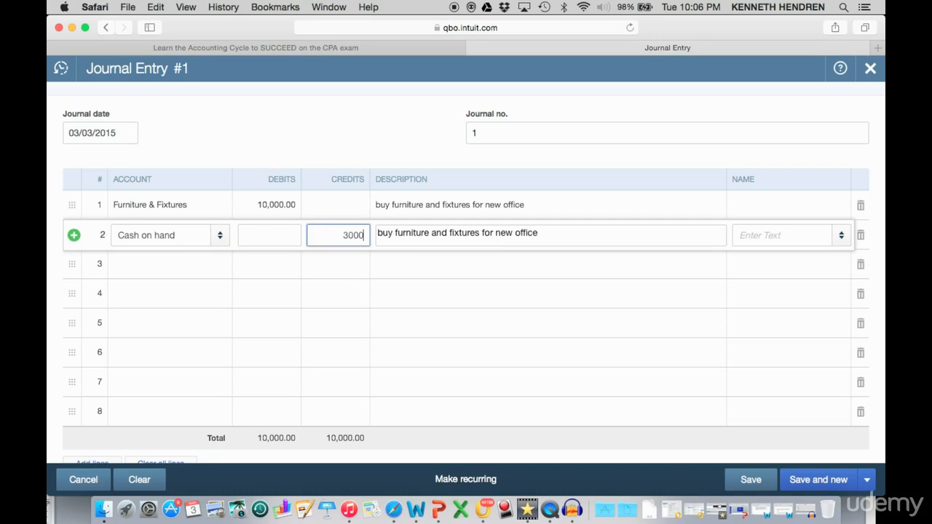
left_click(486, 238)
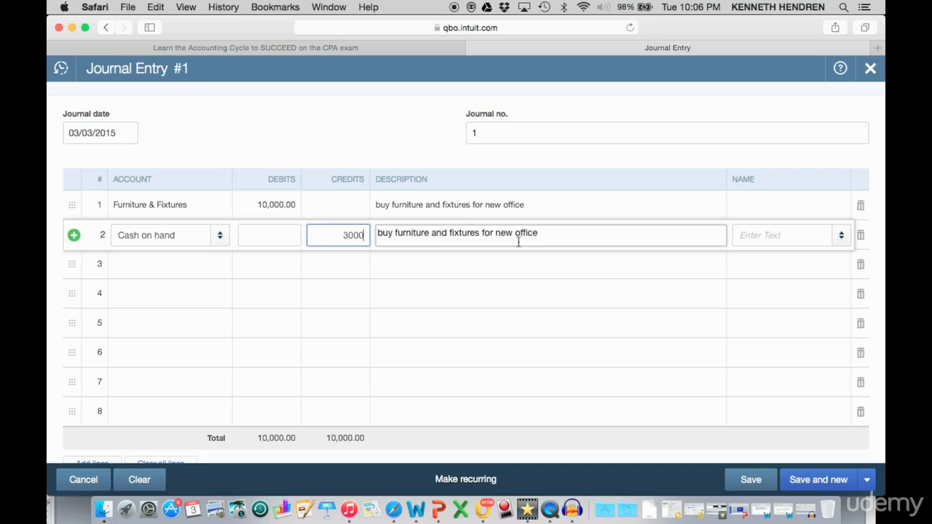
key("Tab")
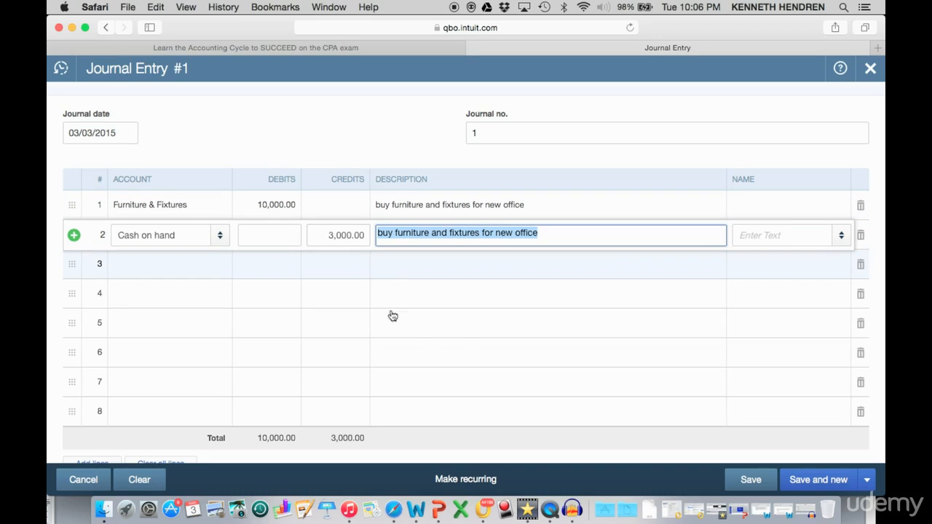
left_click(748, 481)
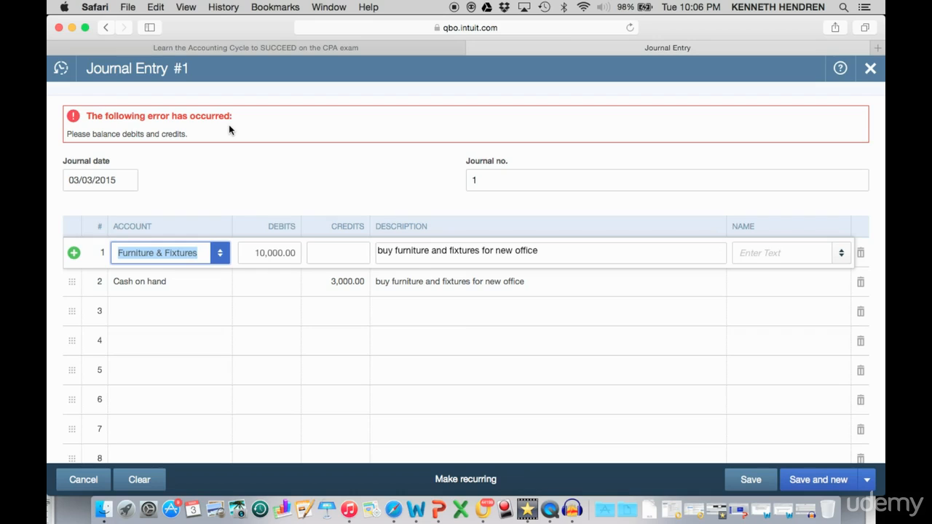
Add Notes Payable as the third line with a 7,000 credit, then save and close the journal entry.
left_click(189, 312)
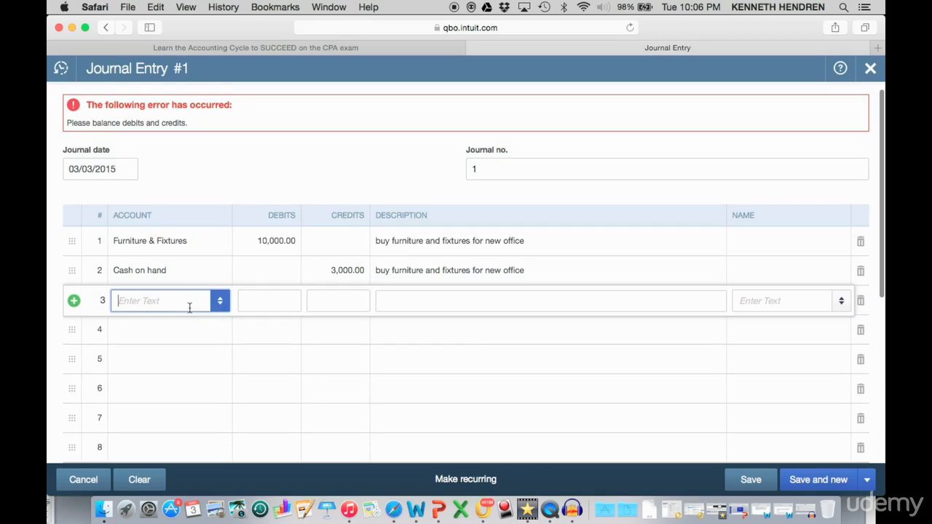
left_click(227, 301)
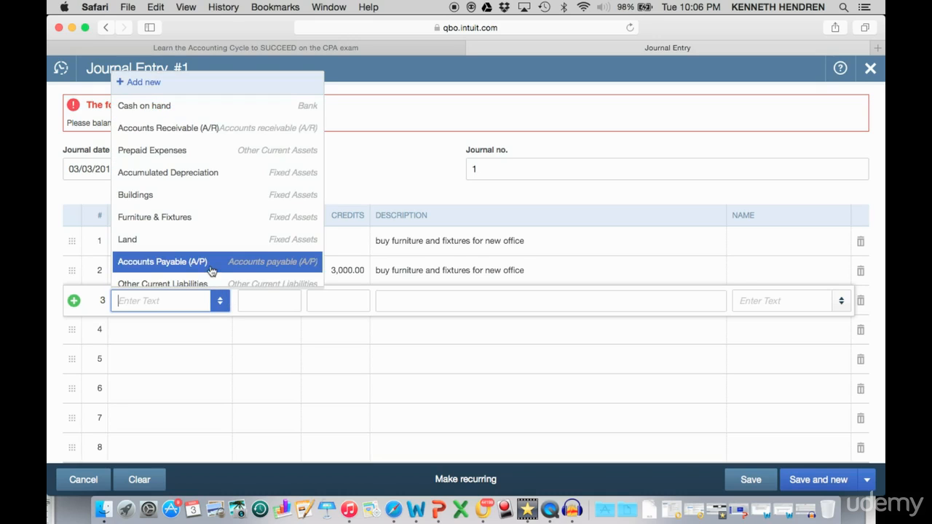
scroll(211, 267, "down", 3)
left_click(191, 248)
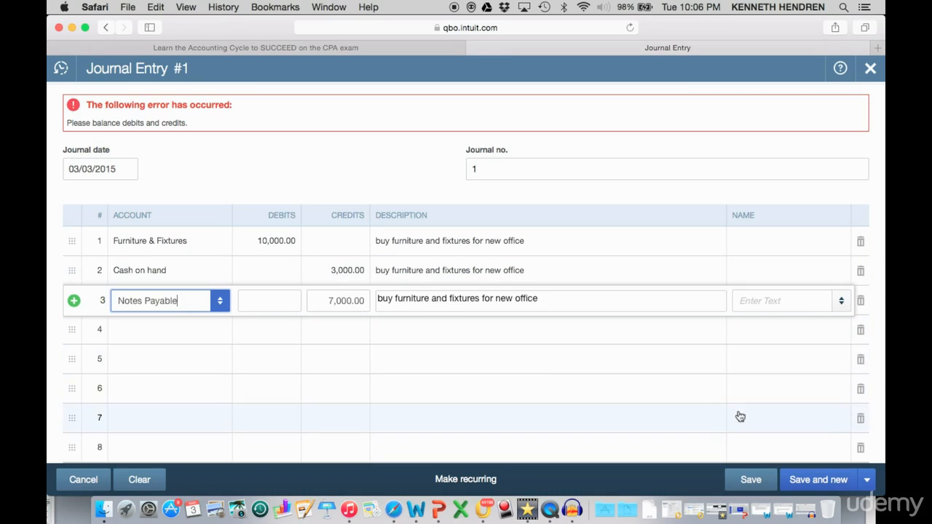
left_click(747, 481)
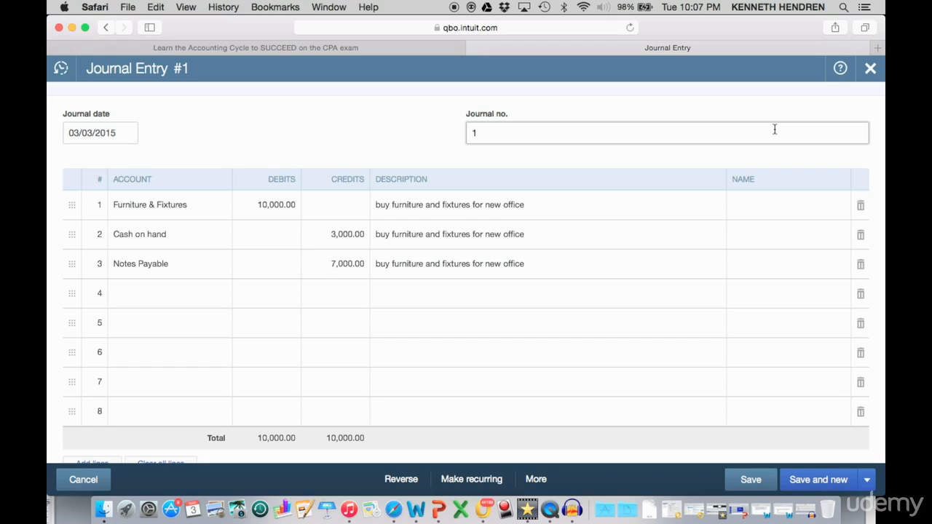
left_click(870, 69)
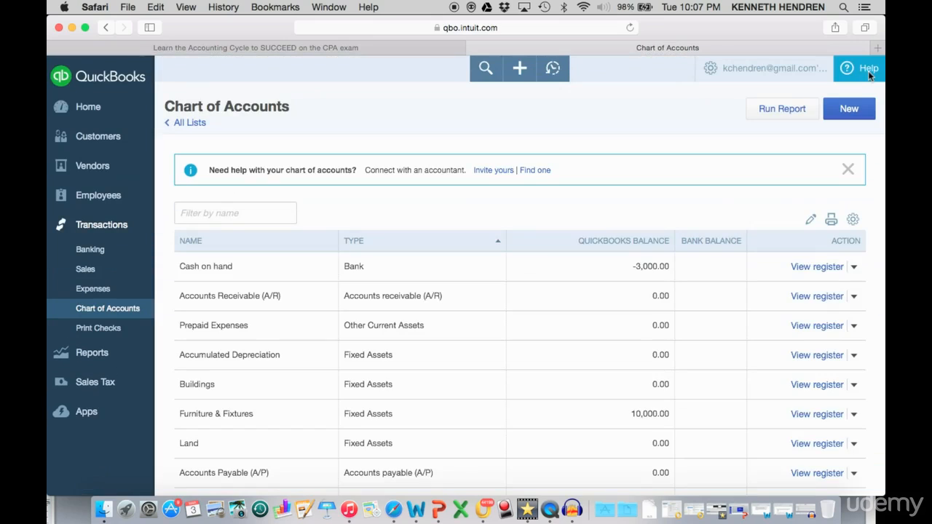
Check the QuickBooks balances of Cash on hand, Furniture & Fixtures and Notes Payable in the chart of accounts.
scroll(459, 256, "down", 1)
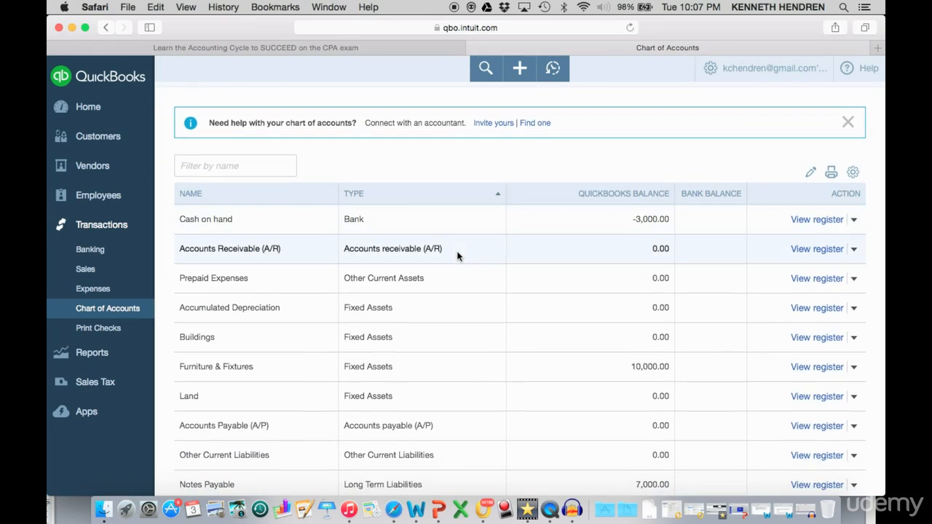
scroll(401, 206, "up", 1)
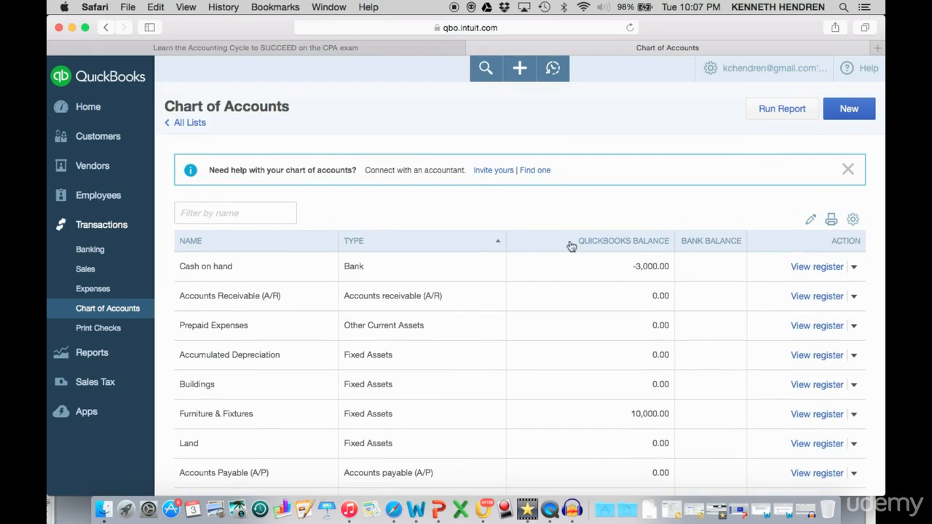
scroll(597, 275, "down", 1)
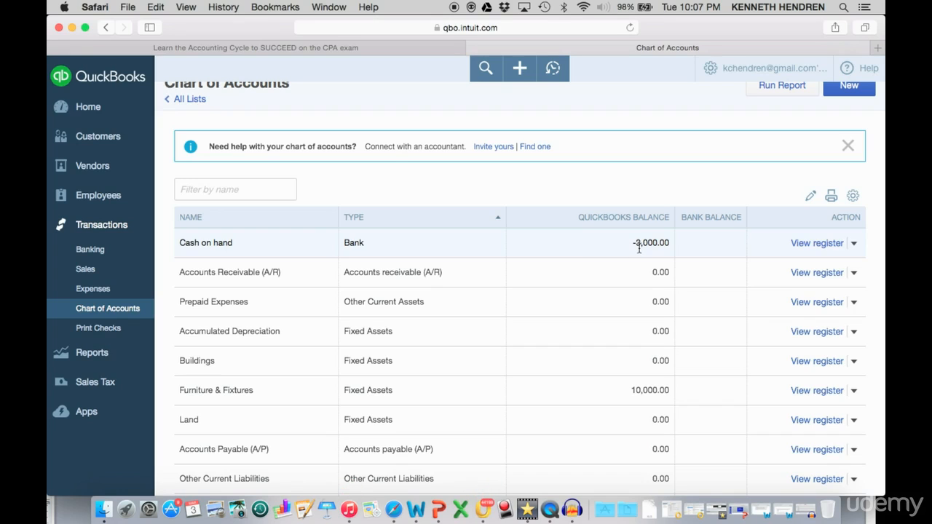
scroll(635, 295, "down", 3)
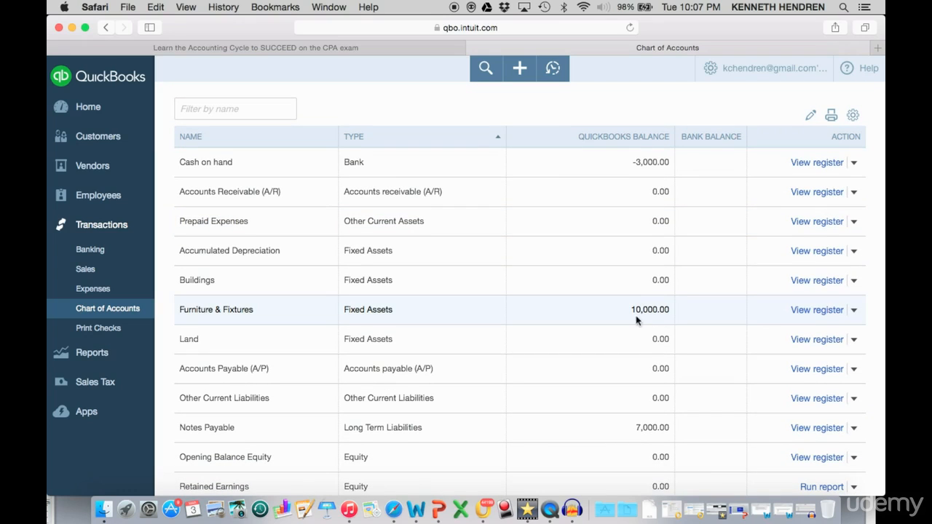
scroll(649, 309, "down", 3)
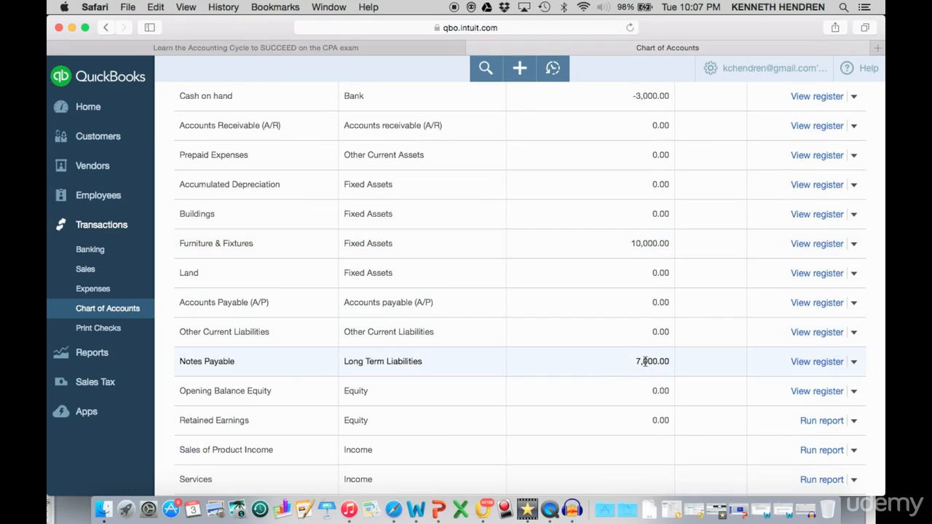
scroll(661, 375, "up", 6)
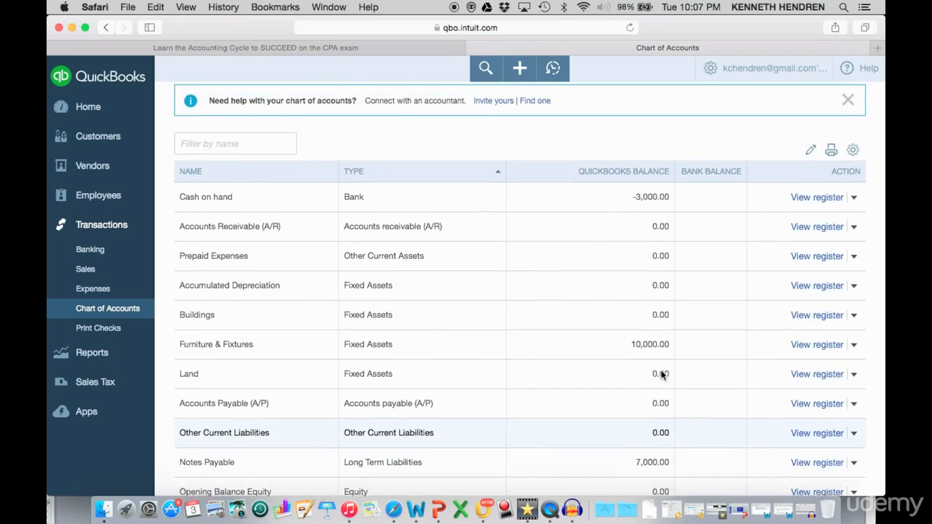
scroll(466, 307, "up", 1)
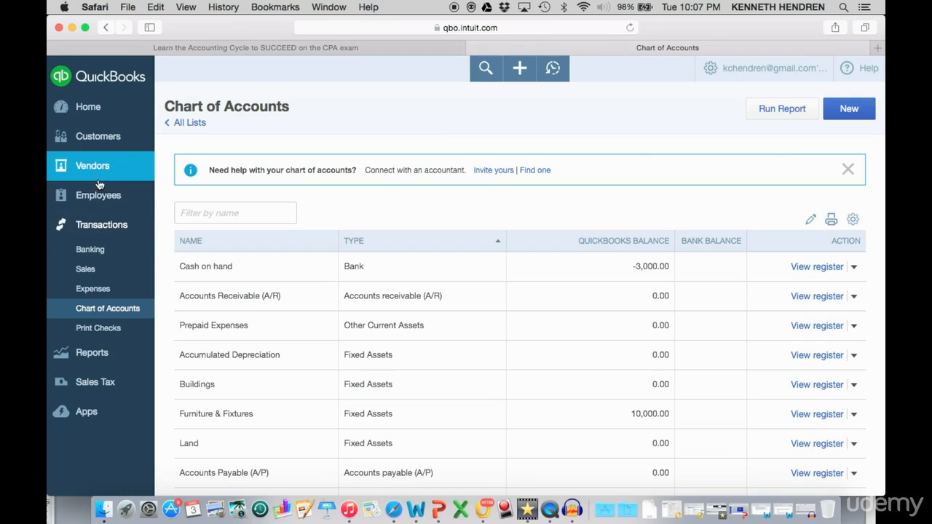
Run the General Ledger report from the Accountant Reports and review the journal entry's postings by account.
left_click(106, 354)
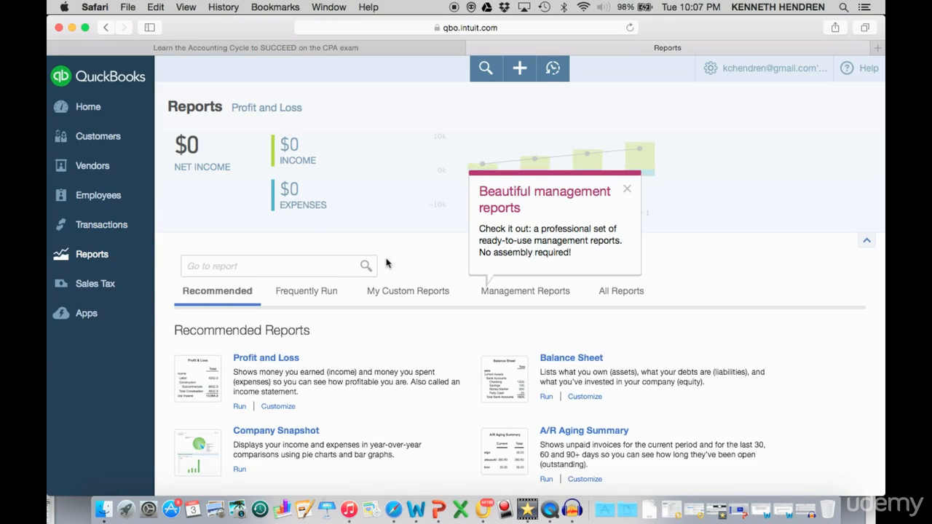
scroll(390, 274, "down", 2)
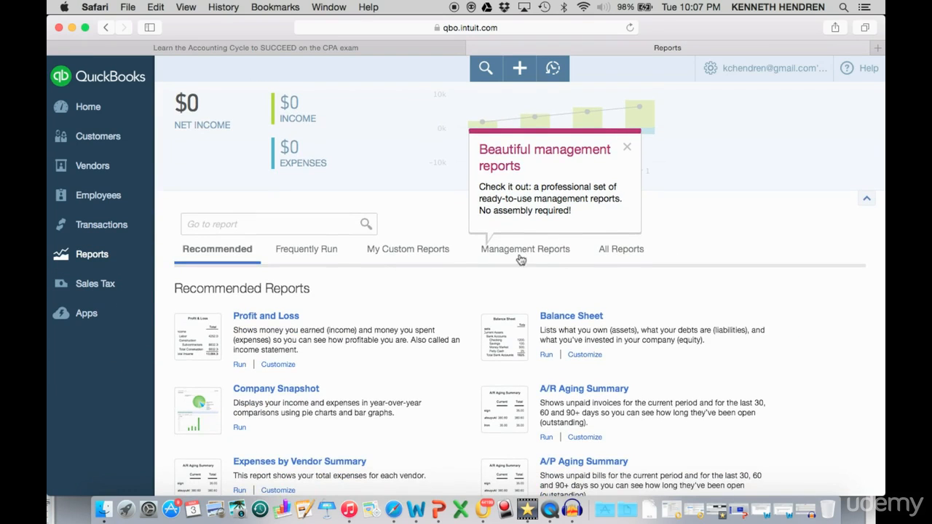
left_click(614, 251)
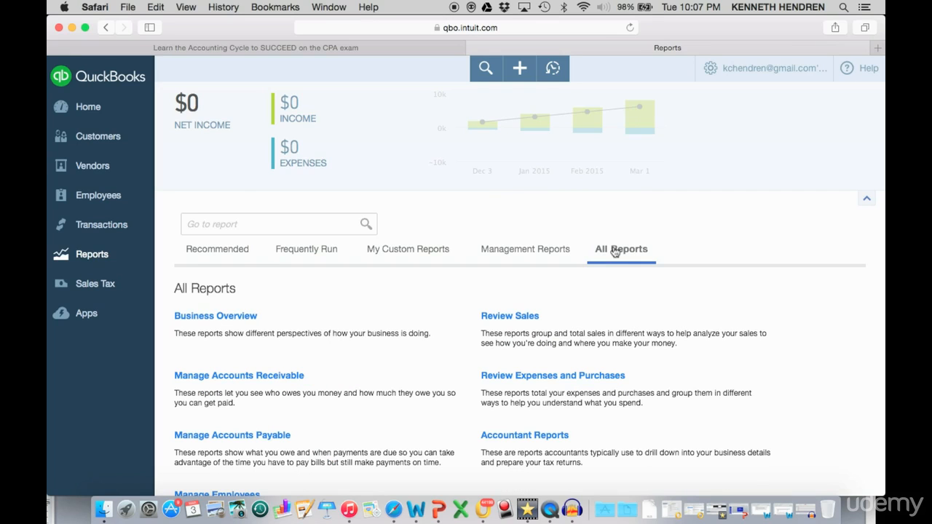
scroll(590, 285, "down", 2)
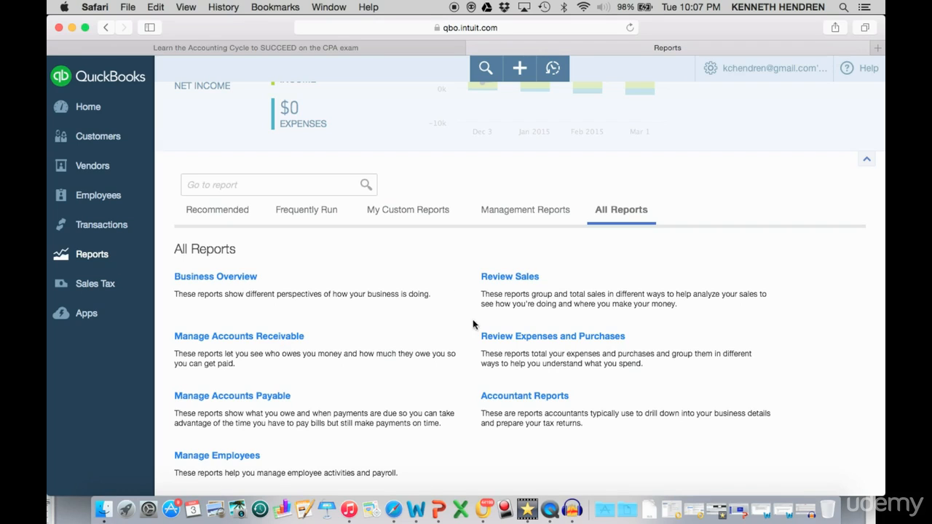
left_click(520, 397)
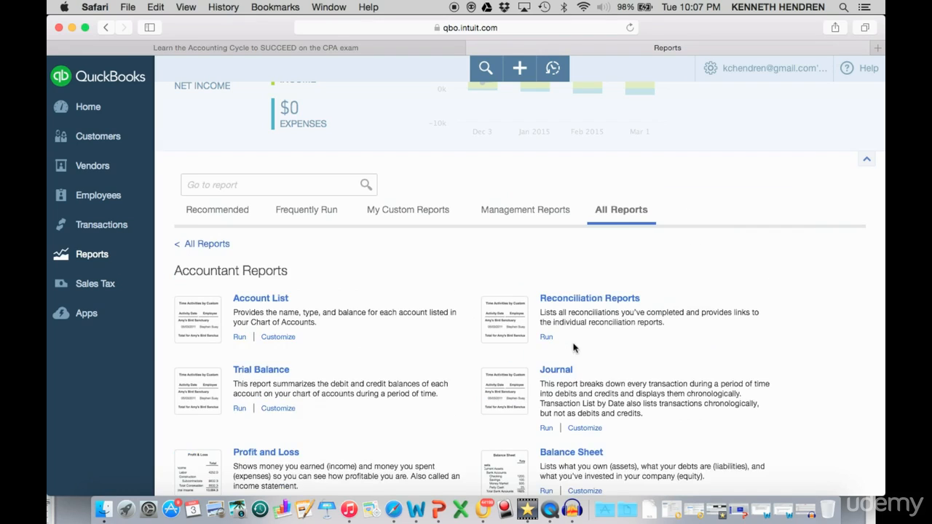
scroll(447, 364, "down", 5)
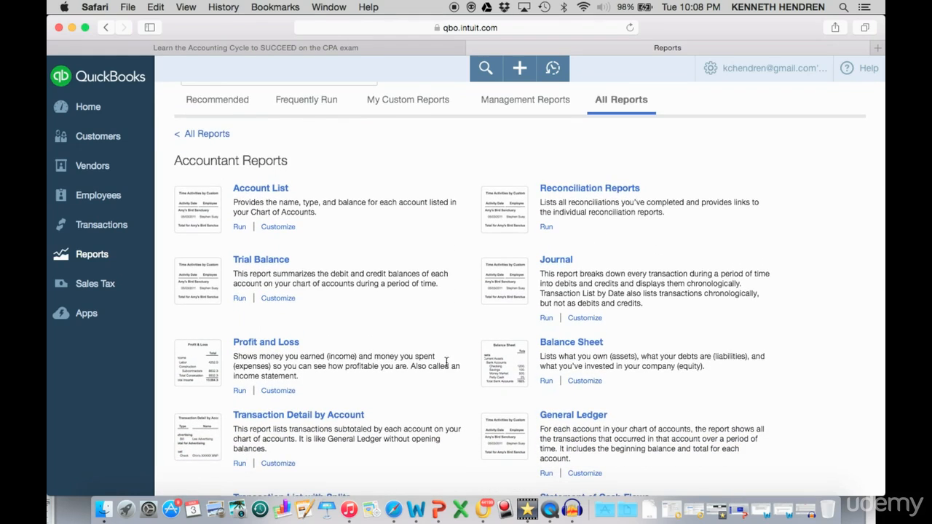
scroll(447, 362, "down", 1)
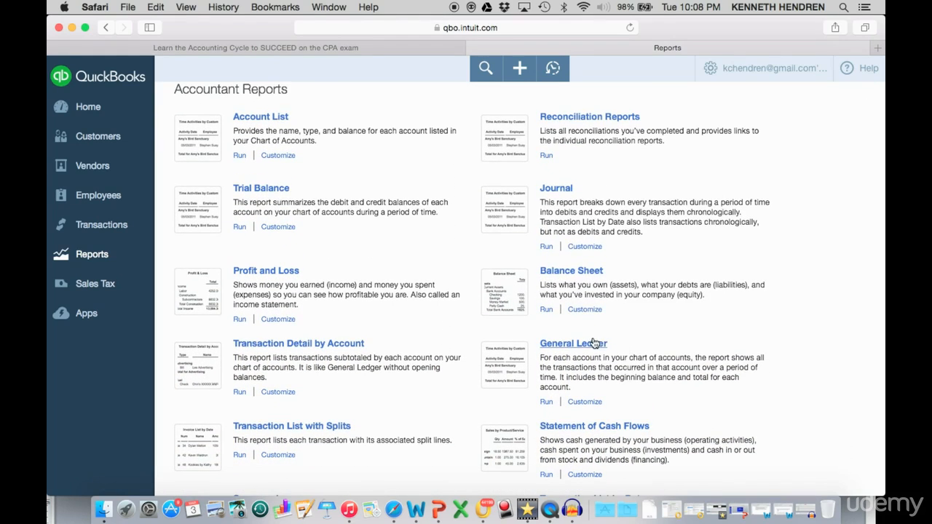
left_click(585, 345)
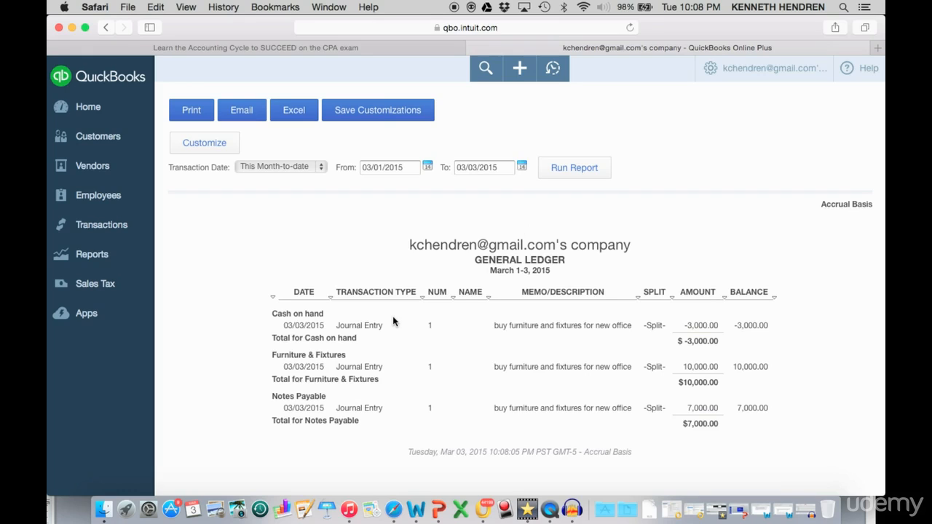
scroll(393, 321, "down", 1)
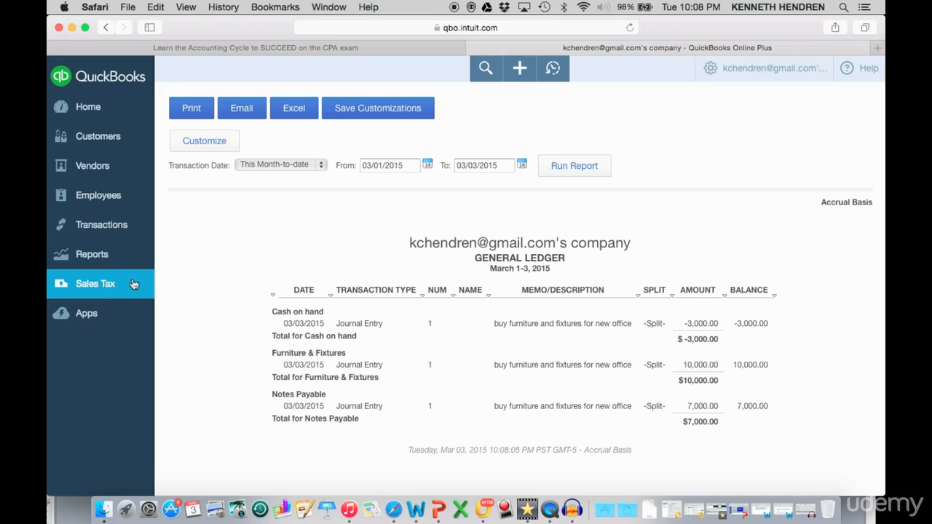
Run the Trial Balance report from the Accountant Reports and review the debit and credit balances.
left_click(110, 258)
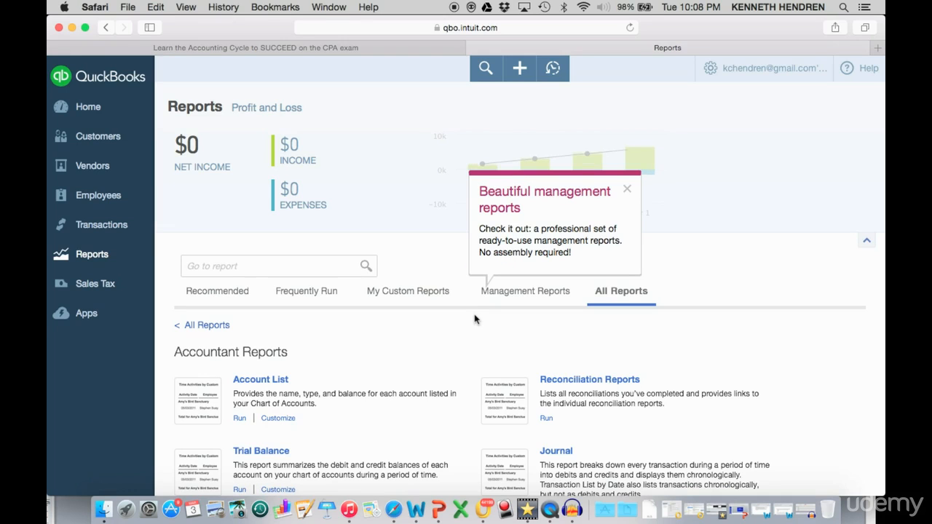
left_click(627, 191)
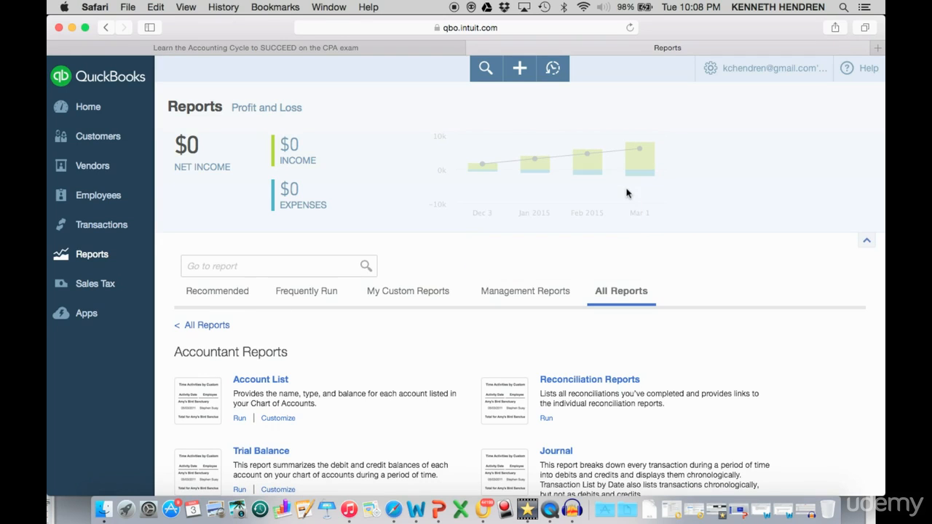
scroll(546, 303, "down", 5)
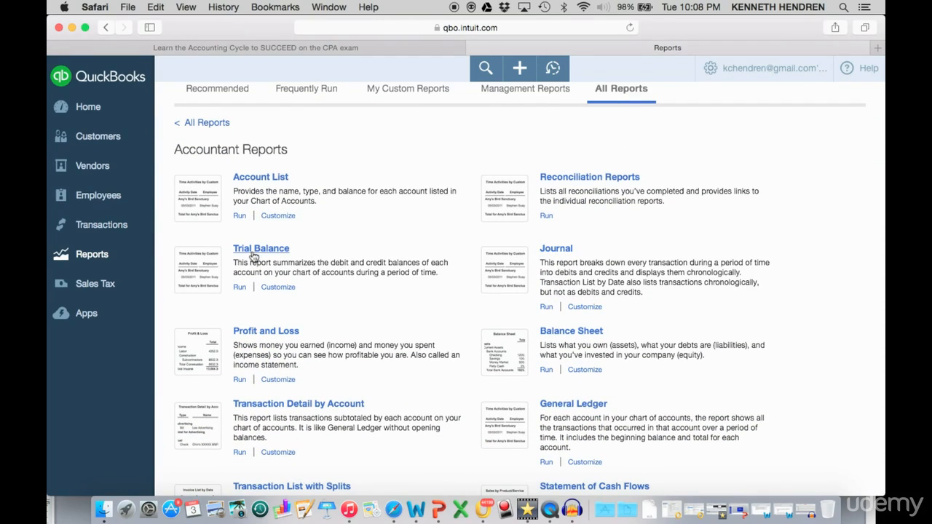
left_click(255, 250)
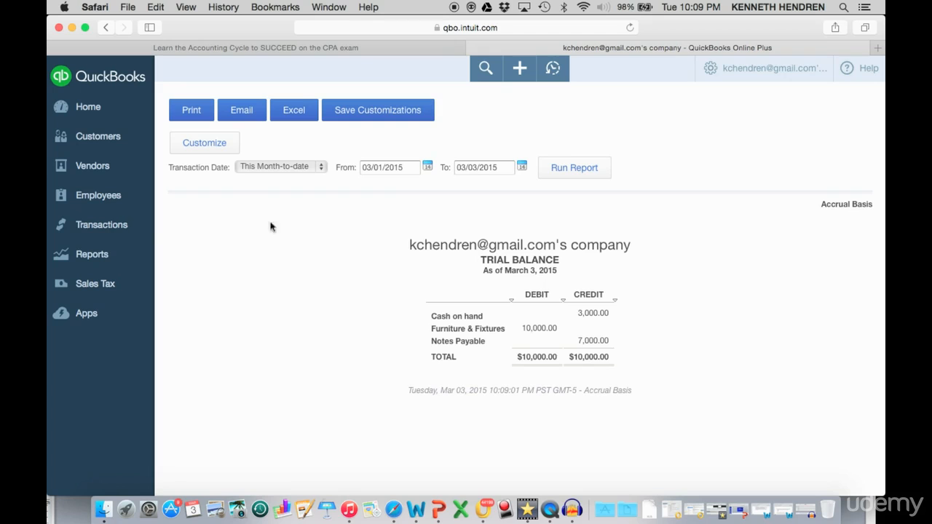
Return to the Accountant Reports and run the Profit and Loss report to check for income and expenses.
left_click(113, 253)
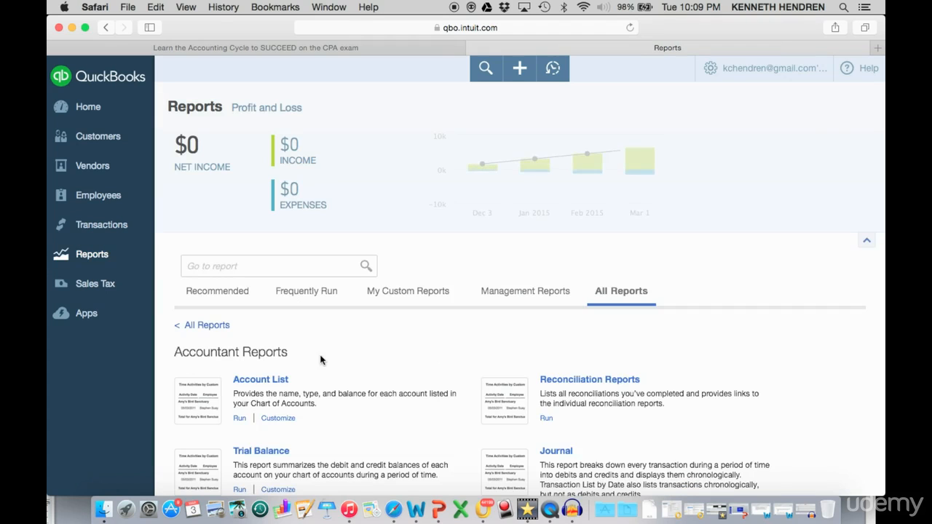
scroll(322, 357, "down", 5)
scroll(323, 356, "down", 1)
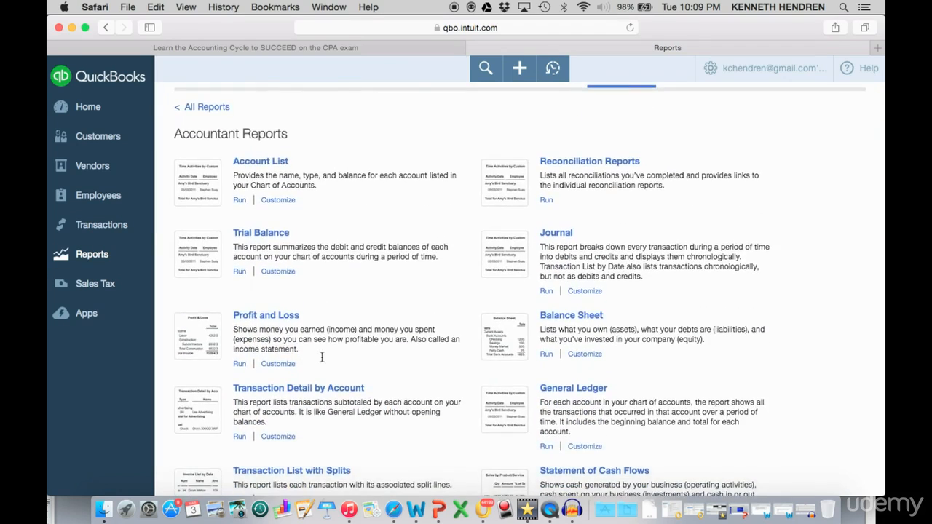
left_click(270, 319)
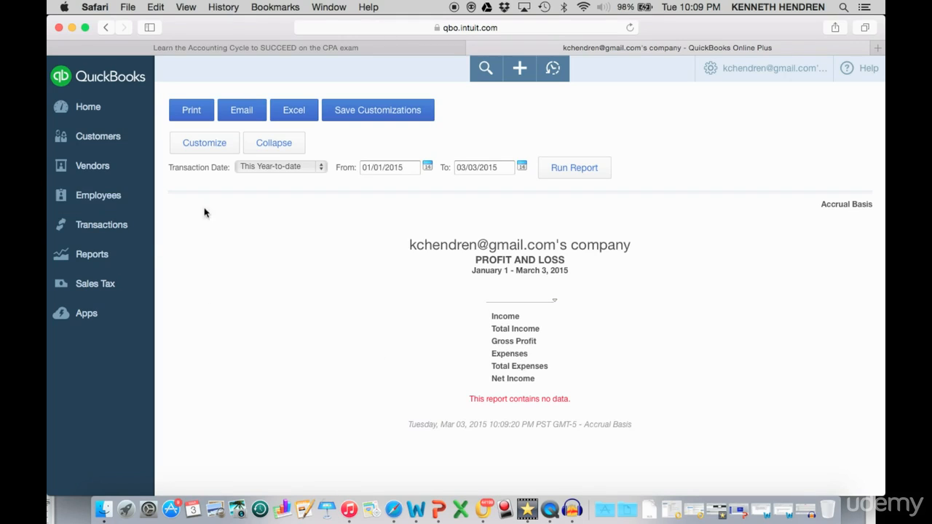
Create a new journal entry whose first line credits Services 25,000 with the description "services rendered".
left_click(516, 73)
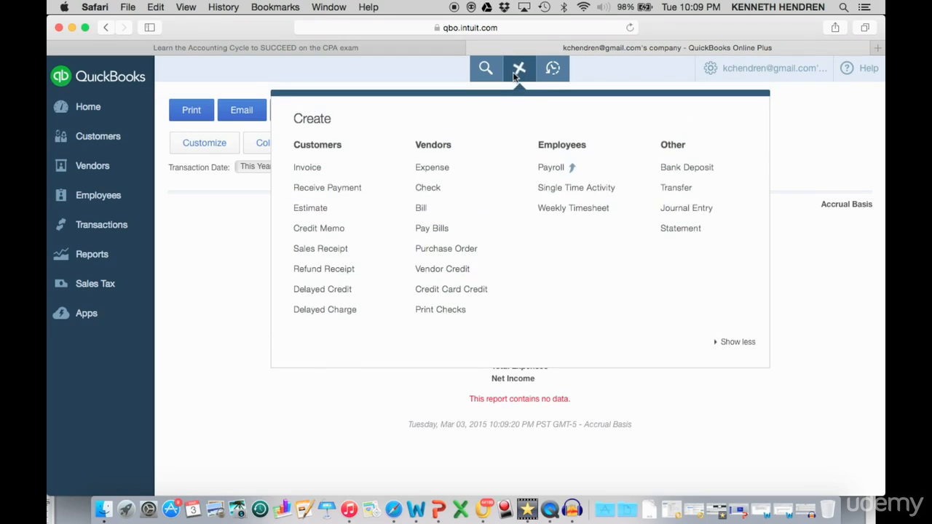
left_click(689, 208)
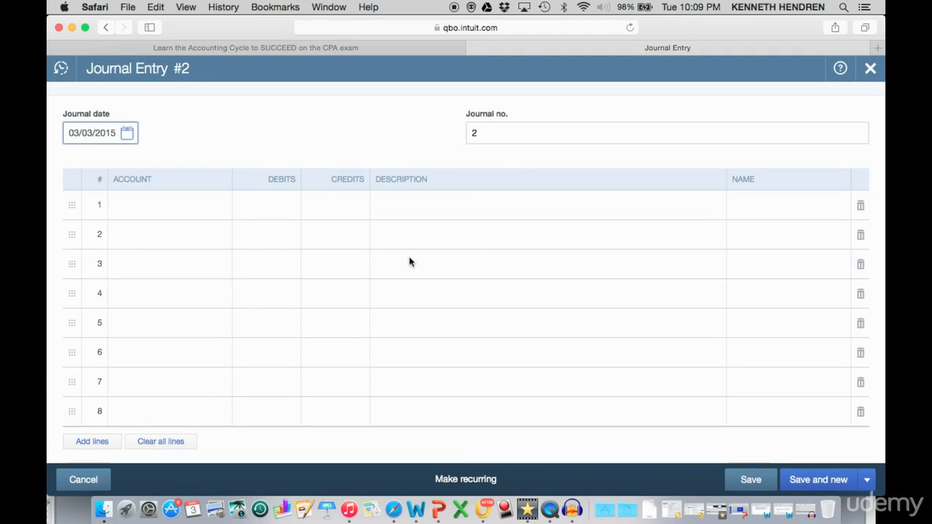
left_click(168, 212)
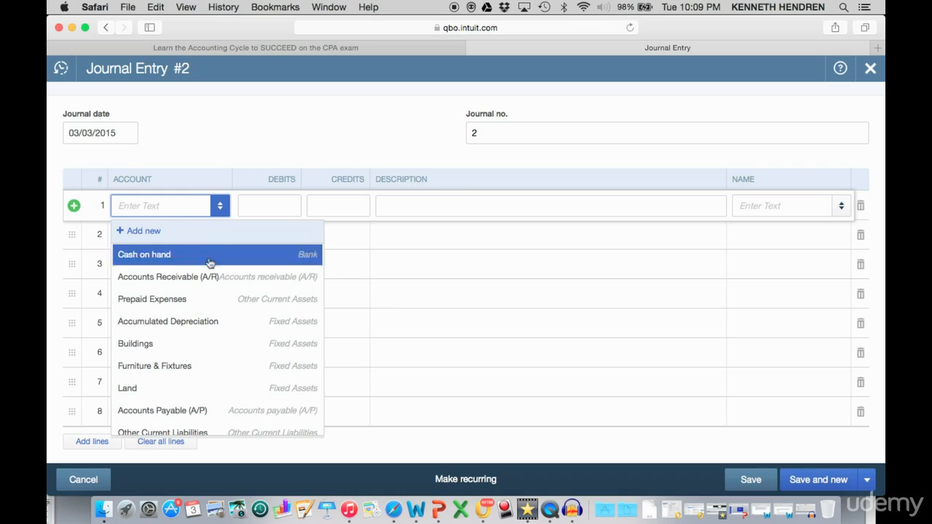
scroll(208, 269, "down", 5)
scroll(207, 275, "down", 3)
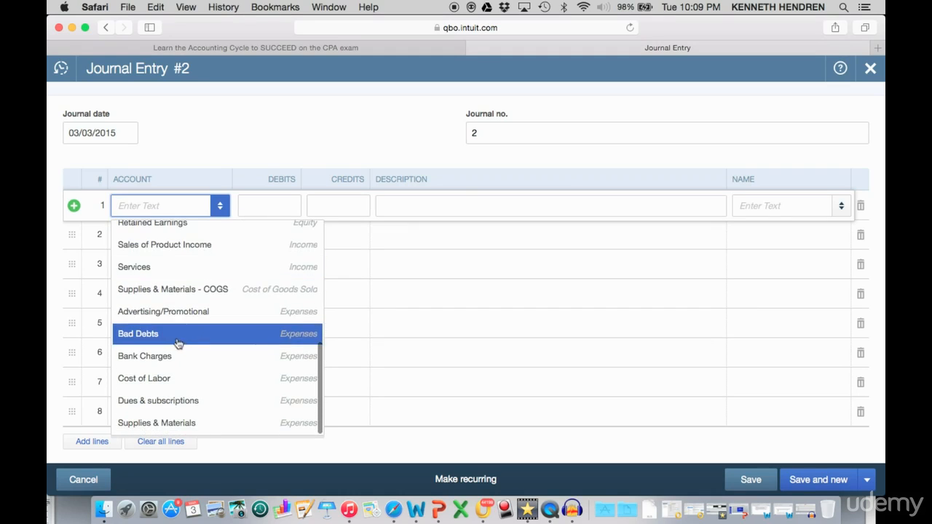
left_click(161, 269)
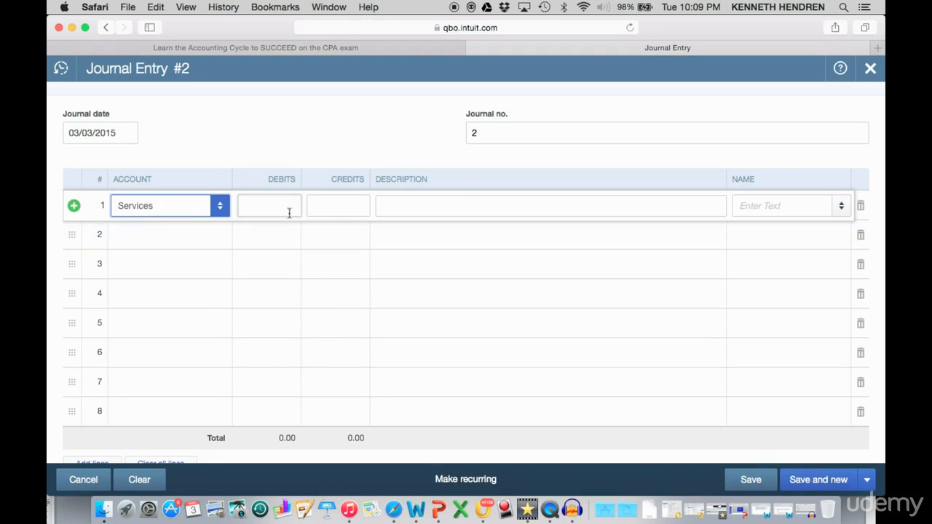
left_click(348, 206)
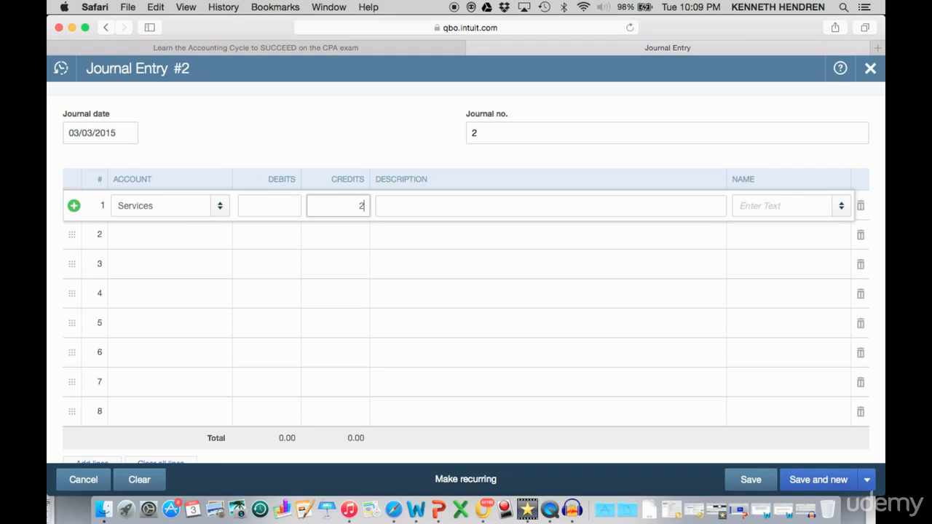
left_click(408, 217)
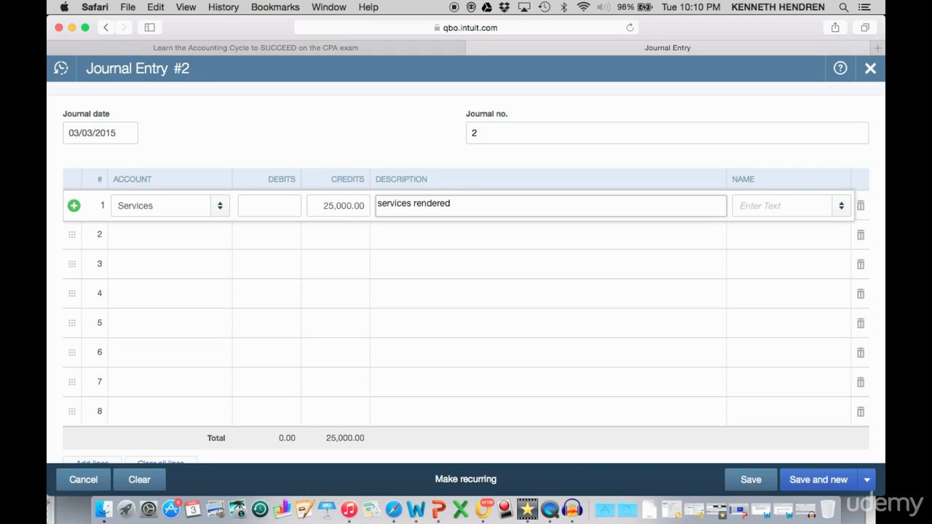
key("Return")
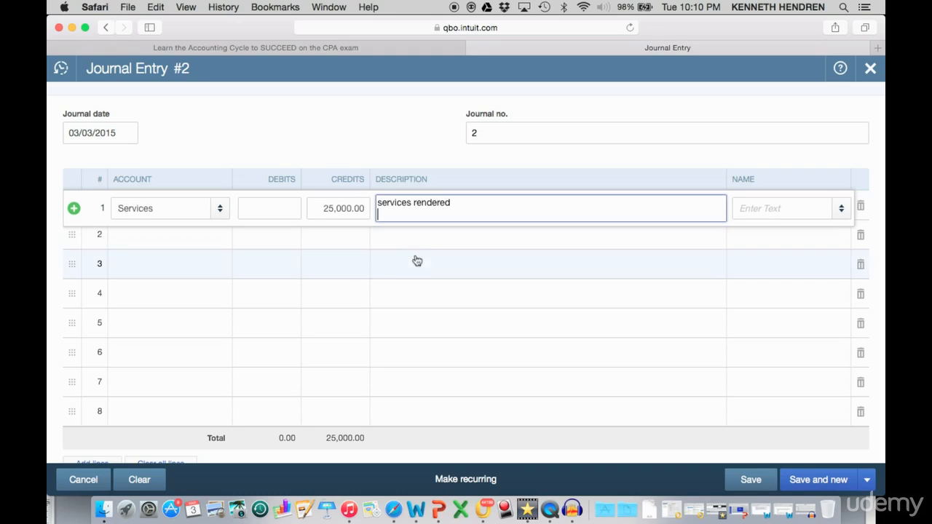
Add Cash on hand as the second line with a 25,000 debit and save the journal entry.
left_click(190, 236)
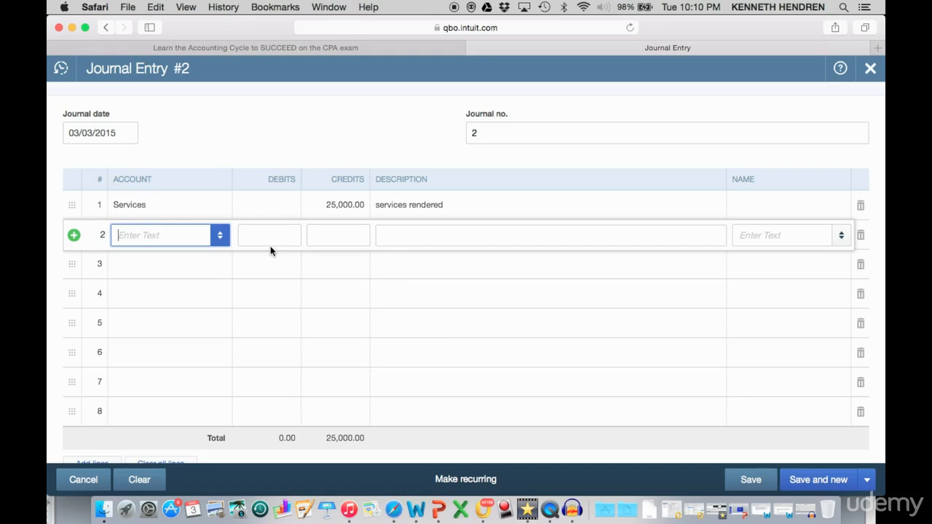
left_click(220, 237)
left_click(182, 288)
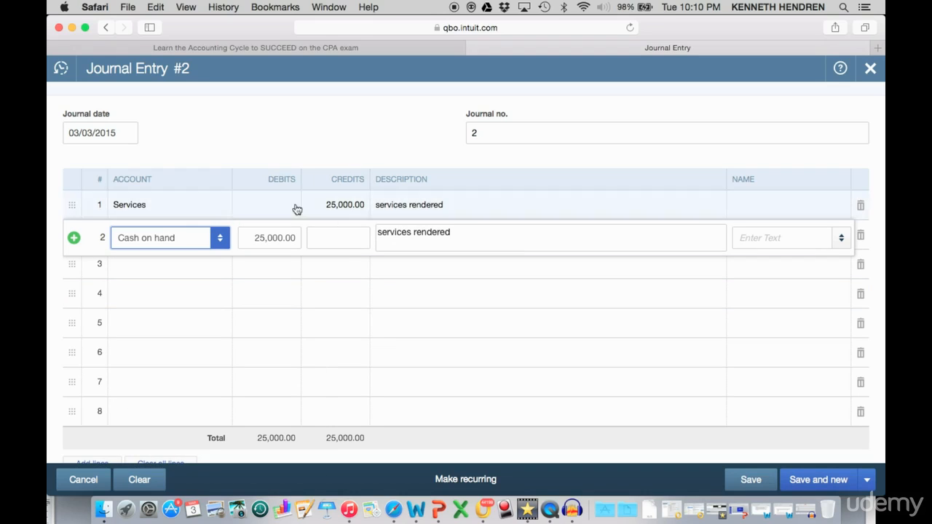
left_click(751, 480)
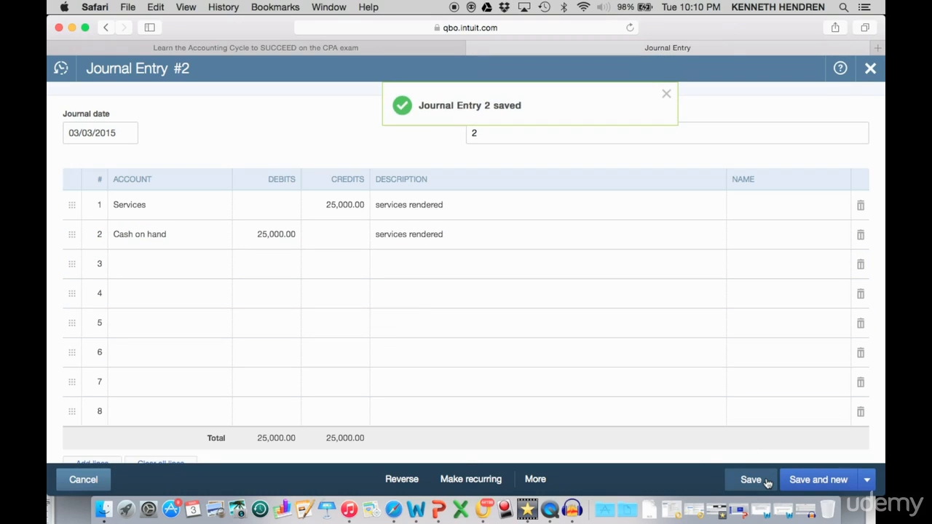
left_click(667, 96)
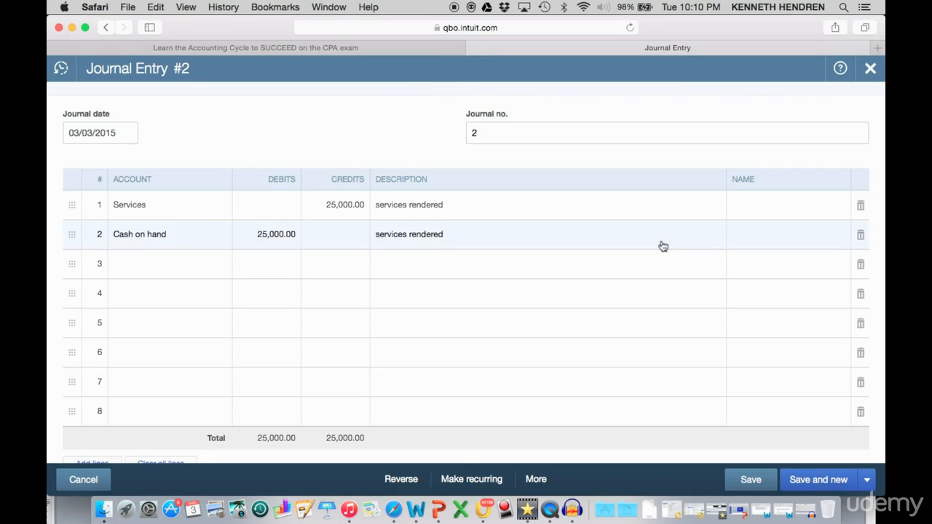
Start another journal entry with a first line debiting the Supplies & Materials expense account 1,500, described as "supply purchase".
left_click(808, 481)
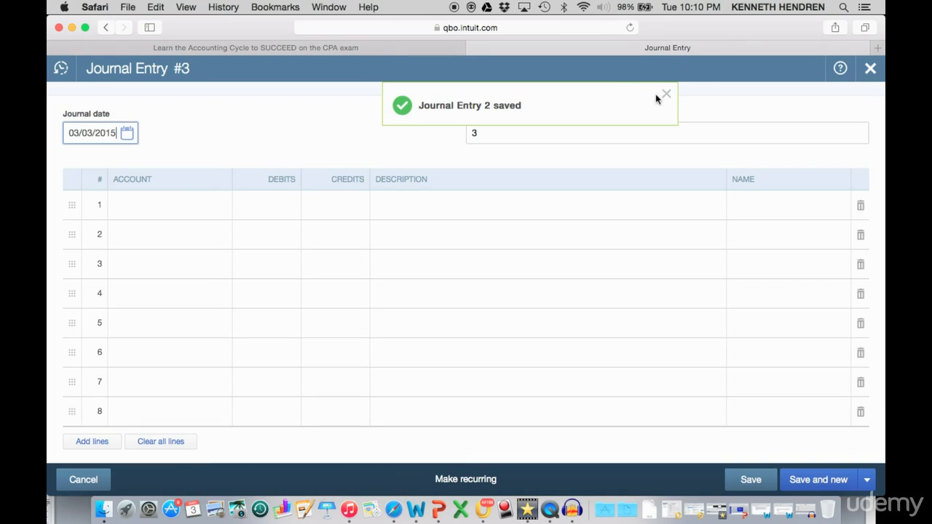
left_click(667, 94)
left_click(151, 207)
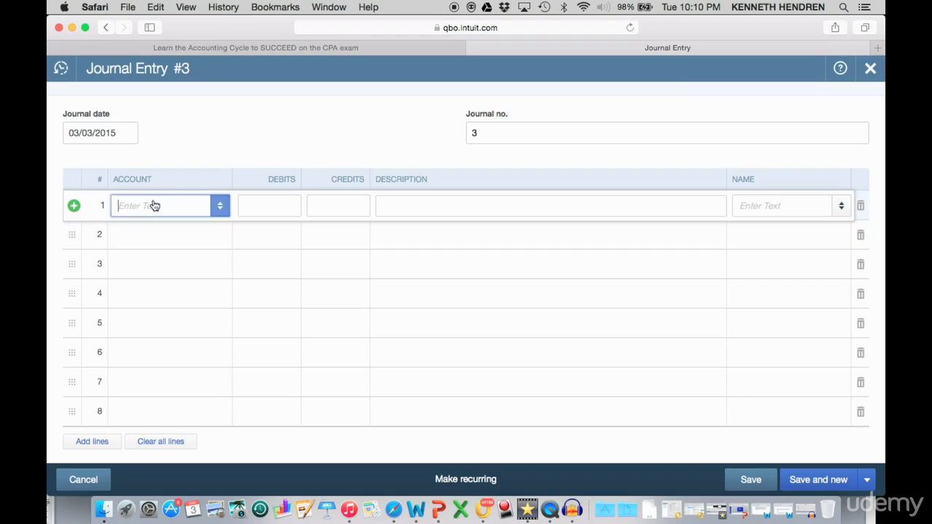
left_click(214, 207)
scroll(205, 270, "down", 3)
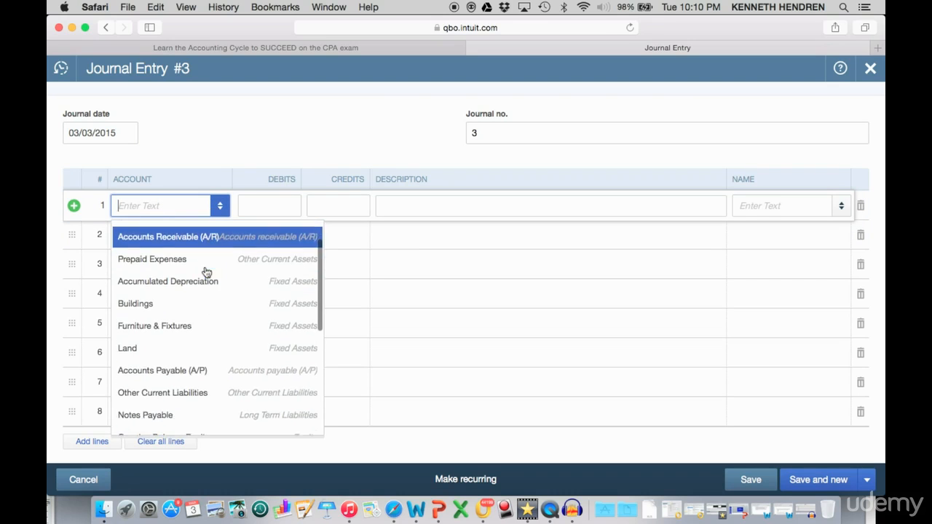
scroll(206, 271, "down", 5)
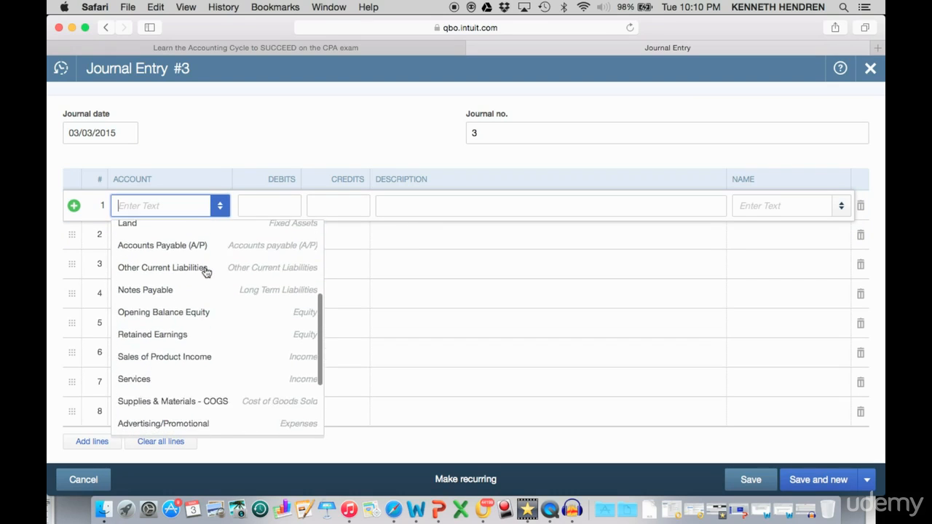
scroll(206, 272, "down", 1)
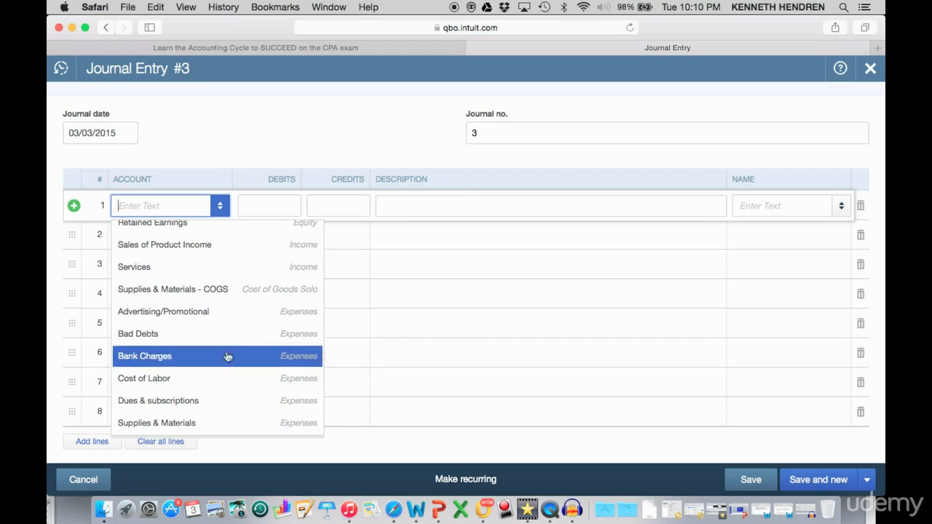
left_click(186, 423)
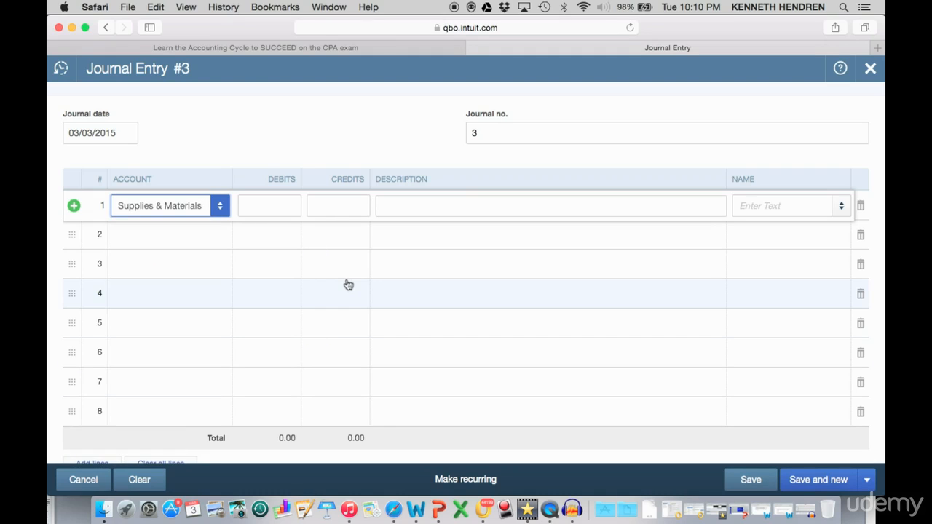
left_click(287, 207)
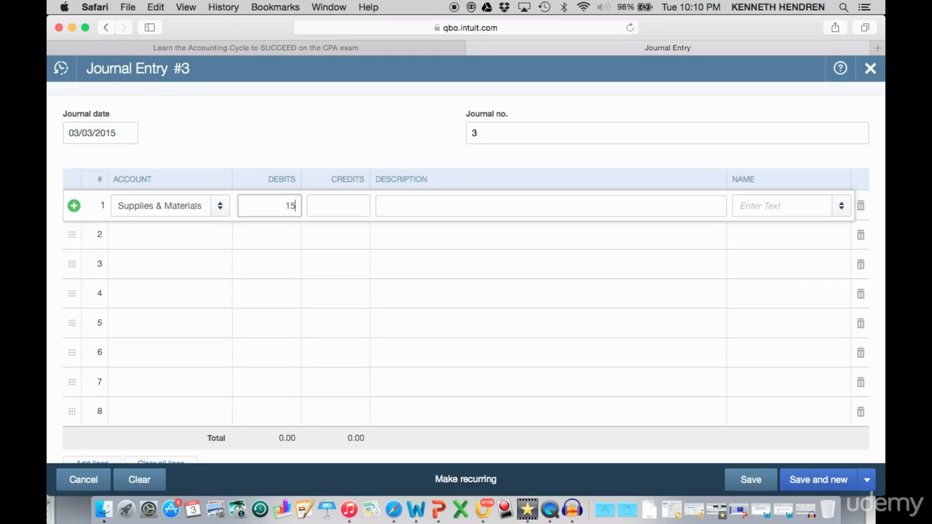
left_click(396, 208)
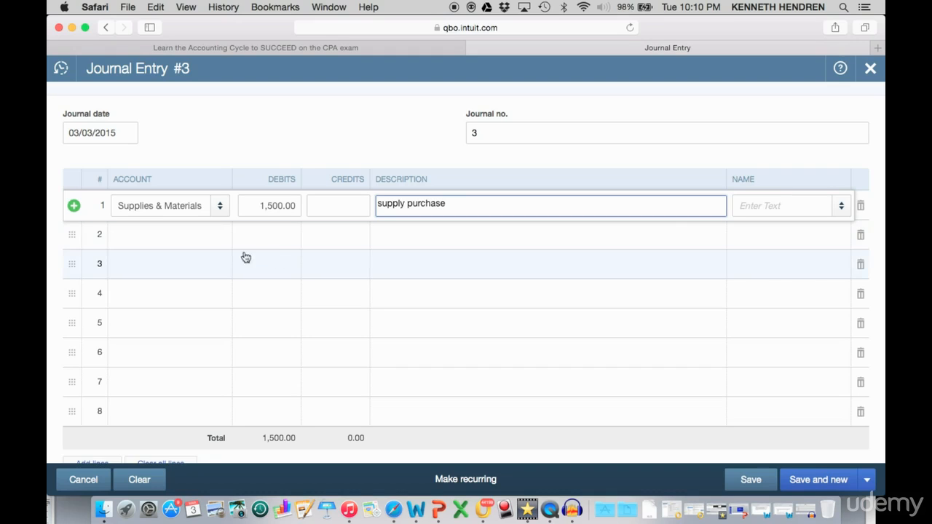
Add Cash on hand as the second line with a 1,500 credit, then save and close the journal entry.
left_click(204, 241)
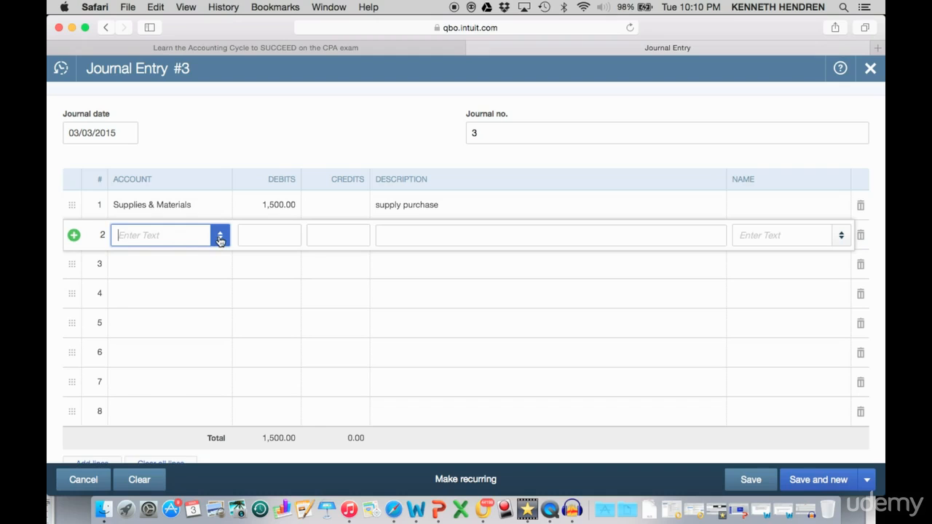
left_click(220, 241)
left_click(181, 285)
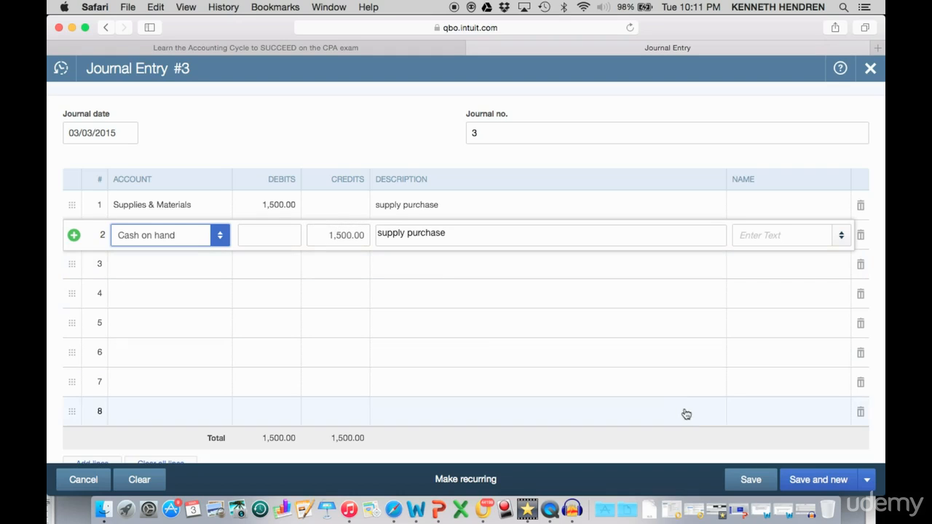
left_click(751, 478)
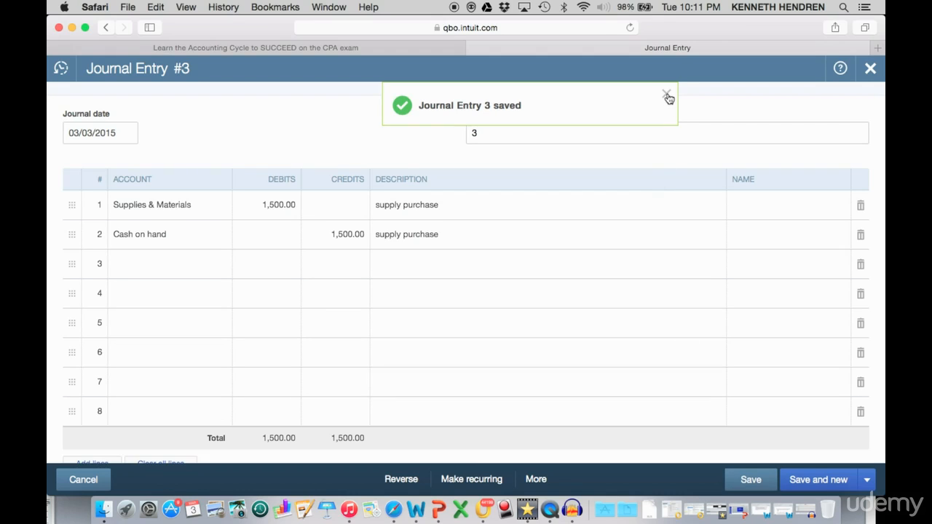
left_click(666, 94)
left_click(871, 68)
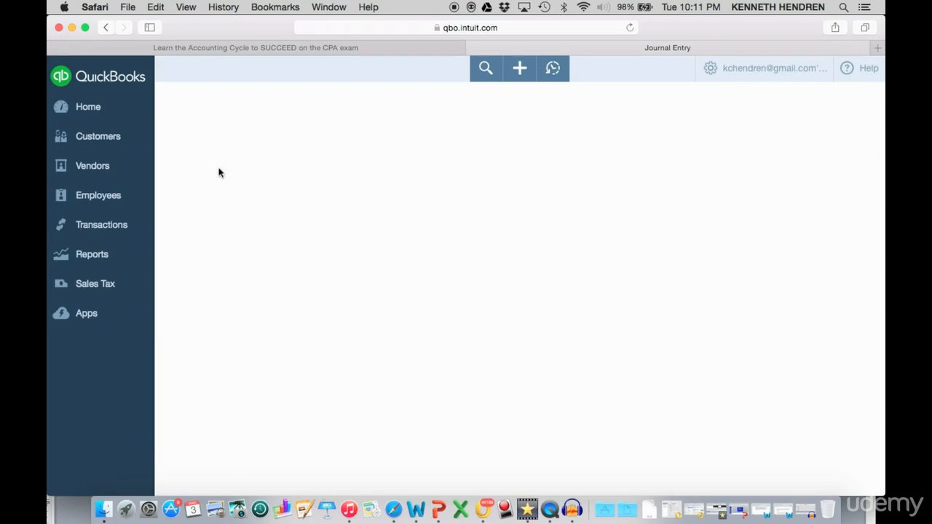
Run the Profit and Loss report again and review income, expenses and net income after the new entries.
left_click(108, 250)
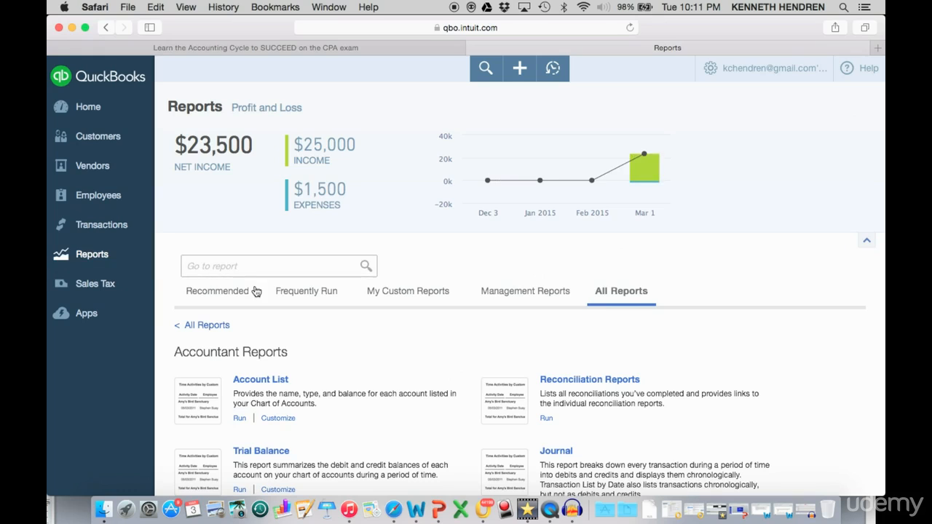
scroll(254, 289, "down", 4)
left_click(281, 386)
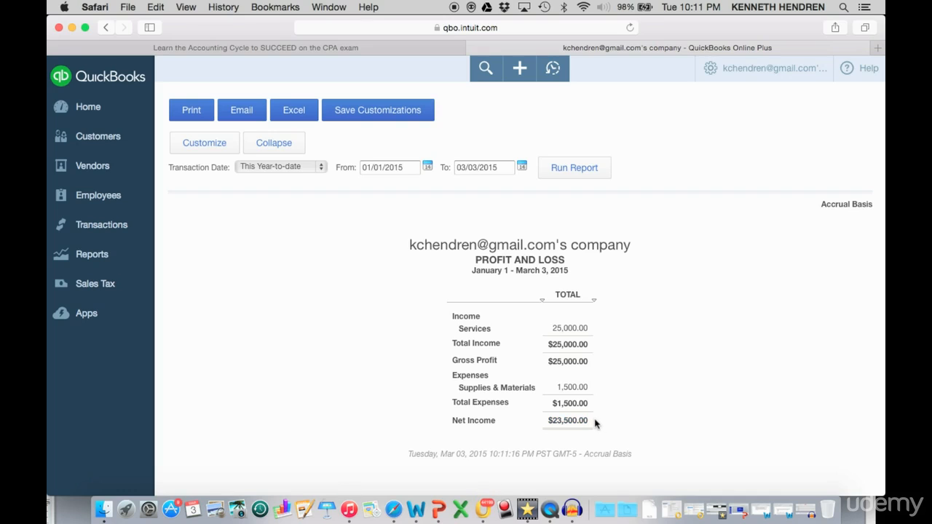
Run the Trial Balance report again and review the debit and credit balances of each account.
left_click(94, 256)
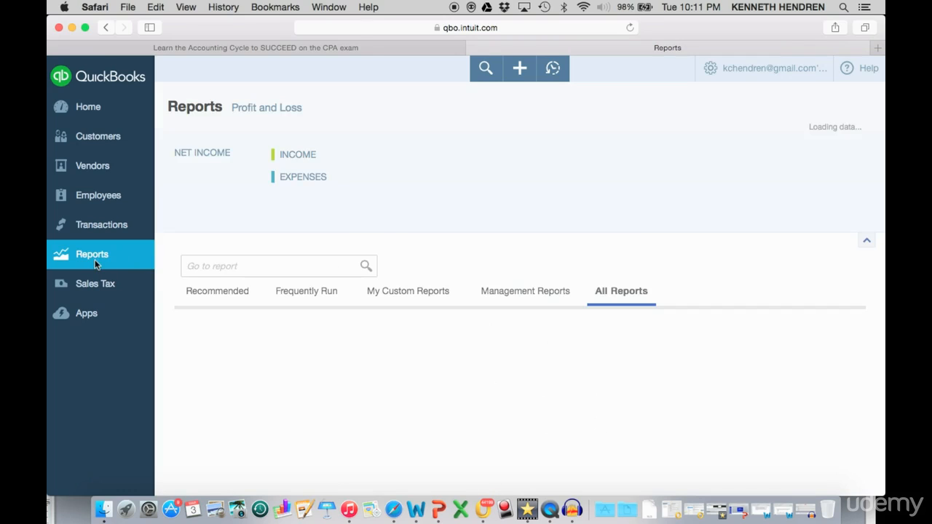
scroll(399, 342, "down", 3)
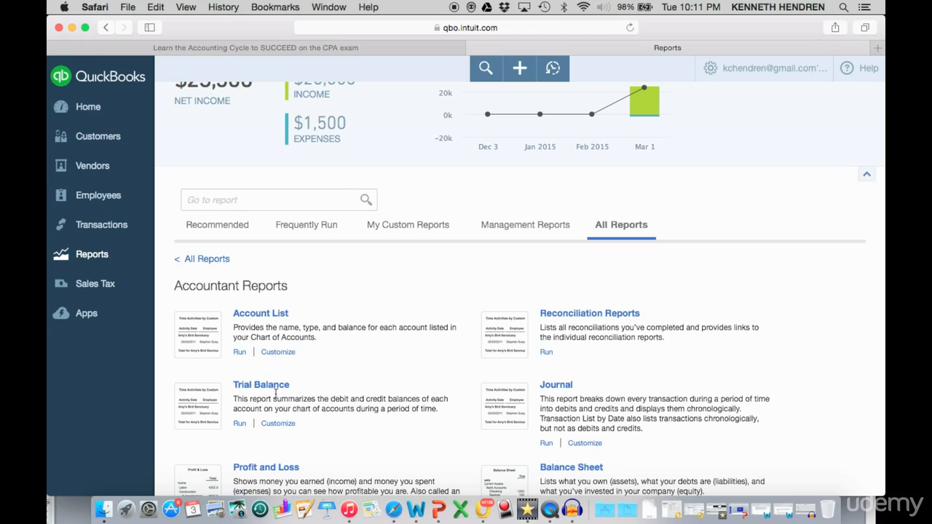
left_click(264, 390)
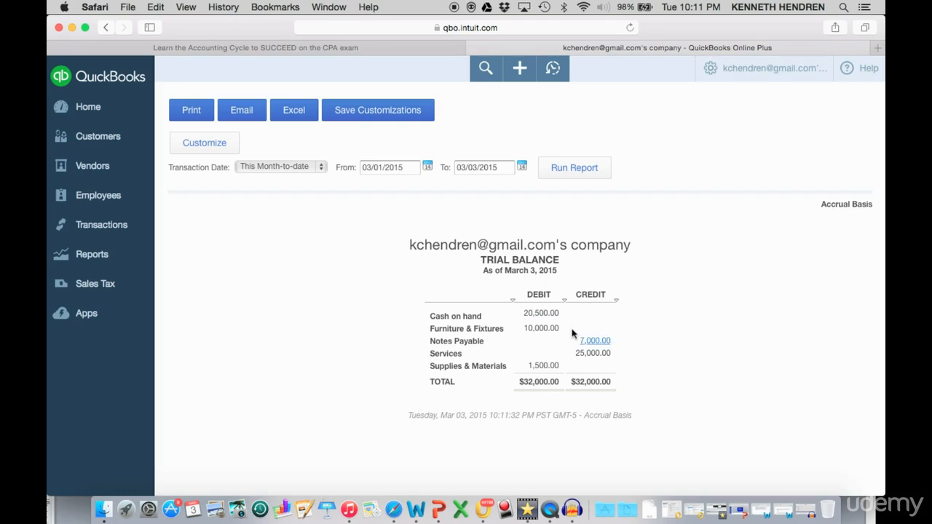
Run the Balance Sheet report and examine its assets, liabilities and equity sections down to the final total.
left_click(102, 255)
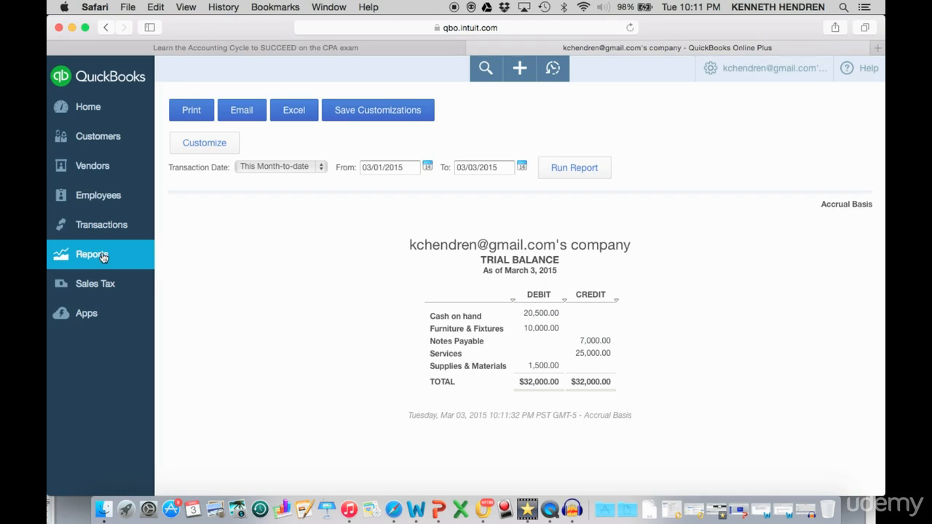
scroll(423, 346, "down", 5)
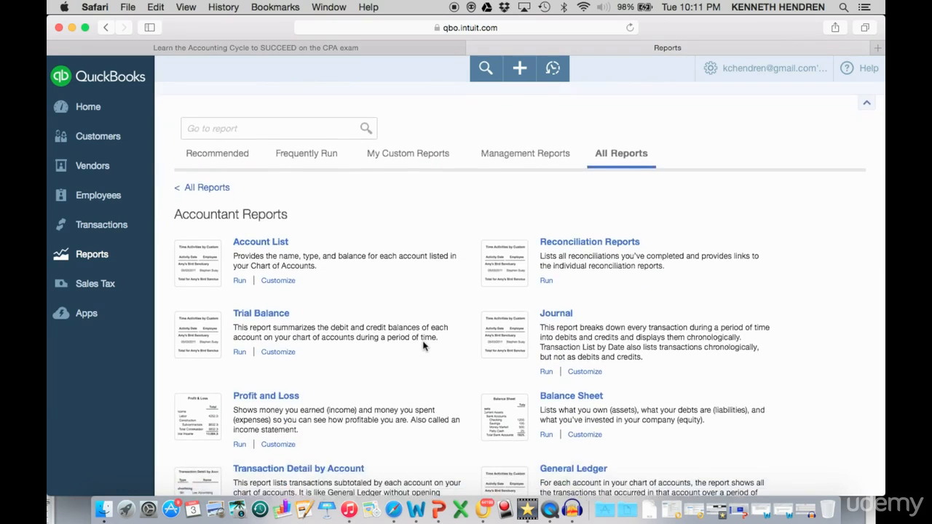
scroll(423, 346, "down", 2)
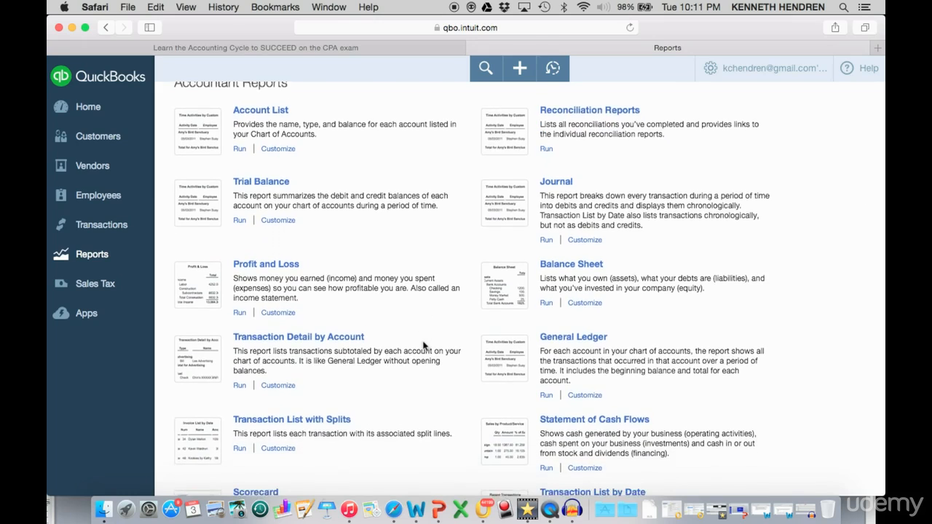
left_click(575, 256)
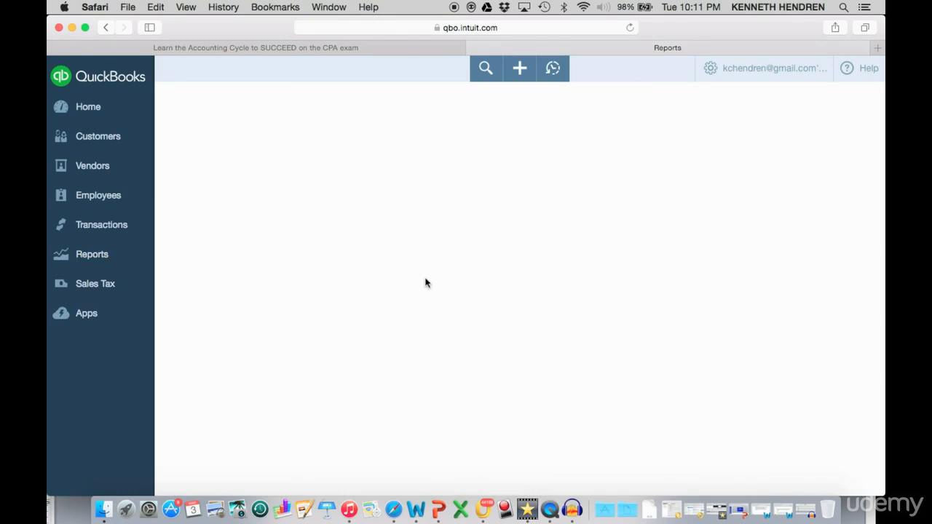
scroll(358, 346, "down", 3)
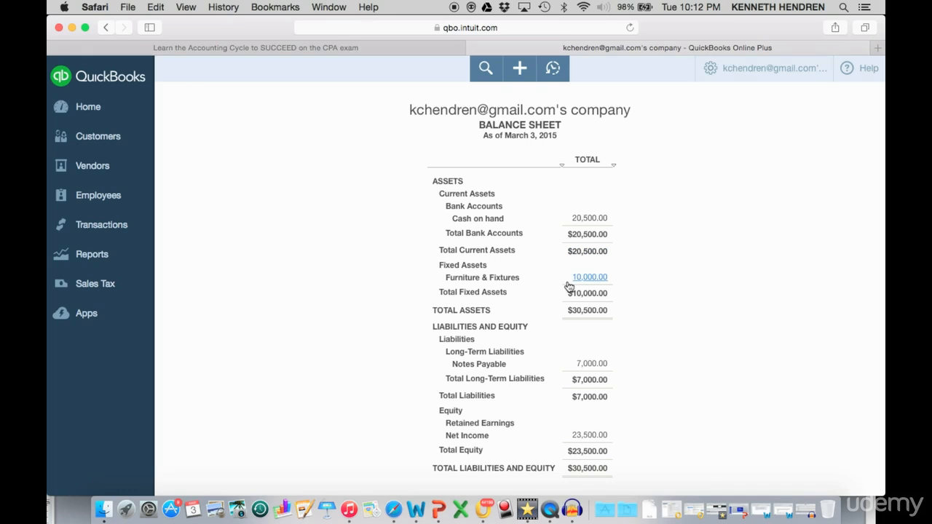
scroll(532, 323, "down", 1)
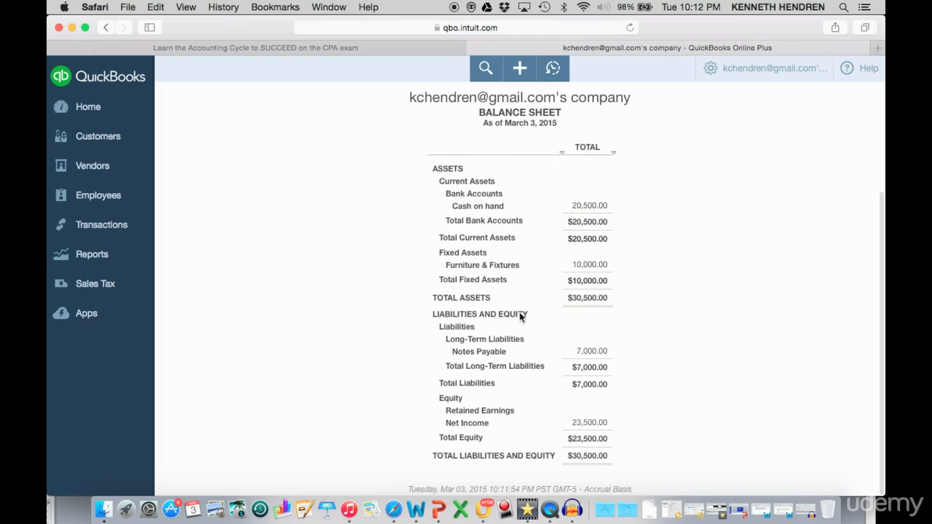